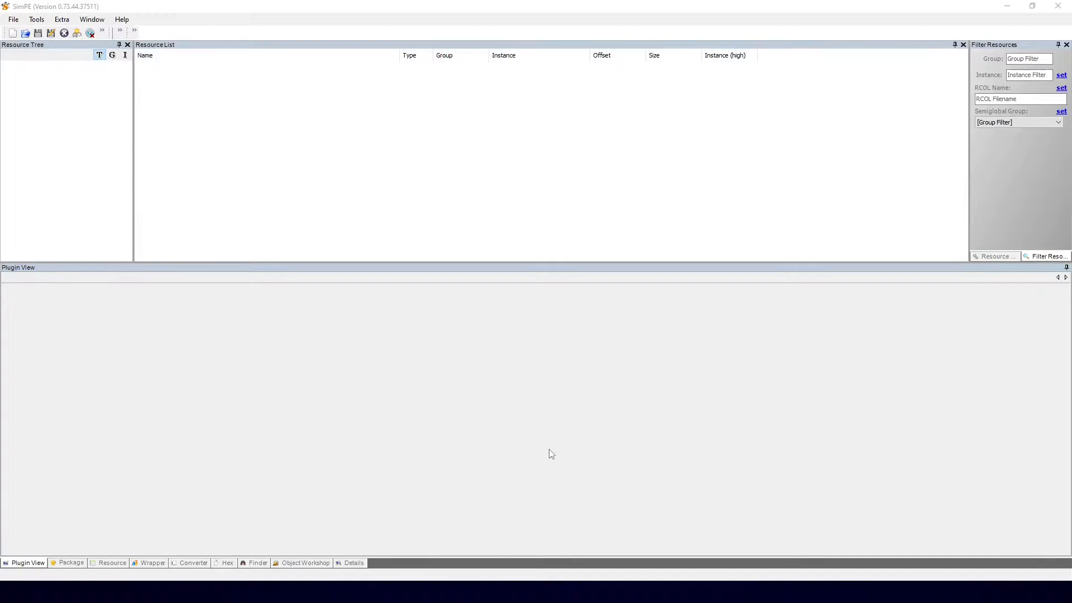
Open uuface-eye-alien_txtr from the Finder's uuface-eye- NameMap results and select all the uuface-eye textures in its package.
{"action": "left_click", "coordinate": [254, 563]}
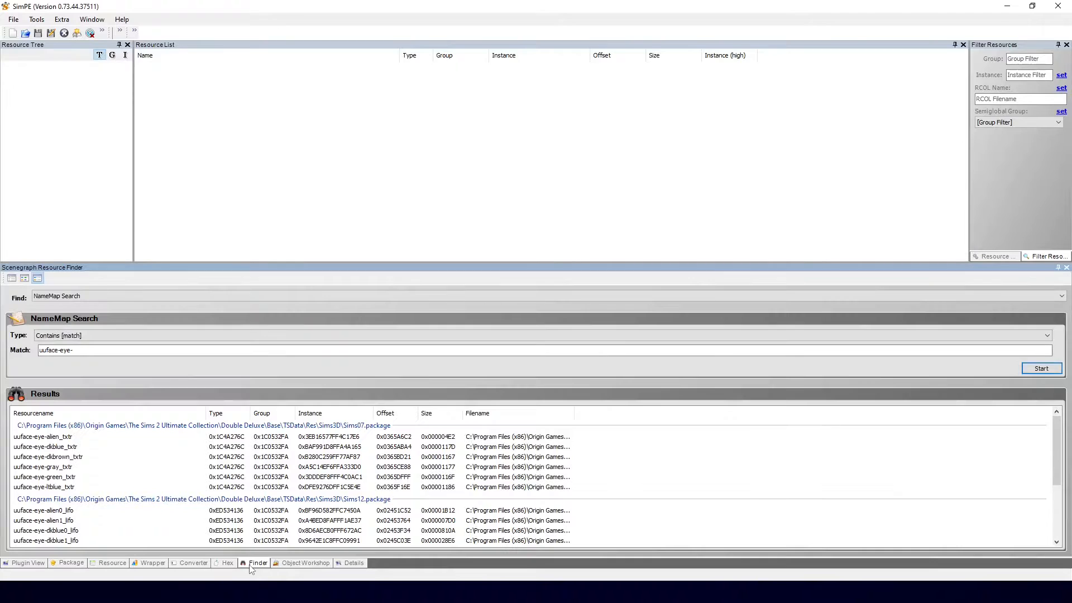
{"action": "left_click_drag", "start_coordinate": [79, 352], "coordinate": [35, 353]}
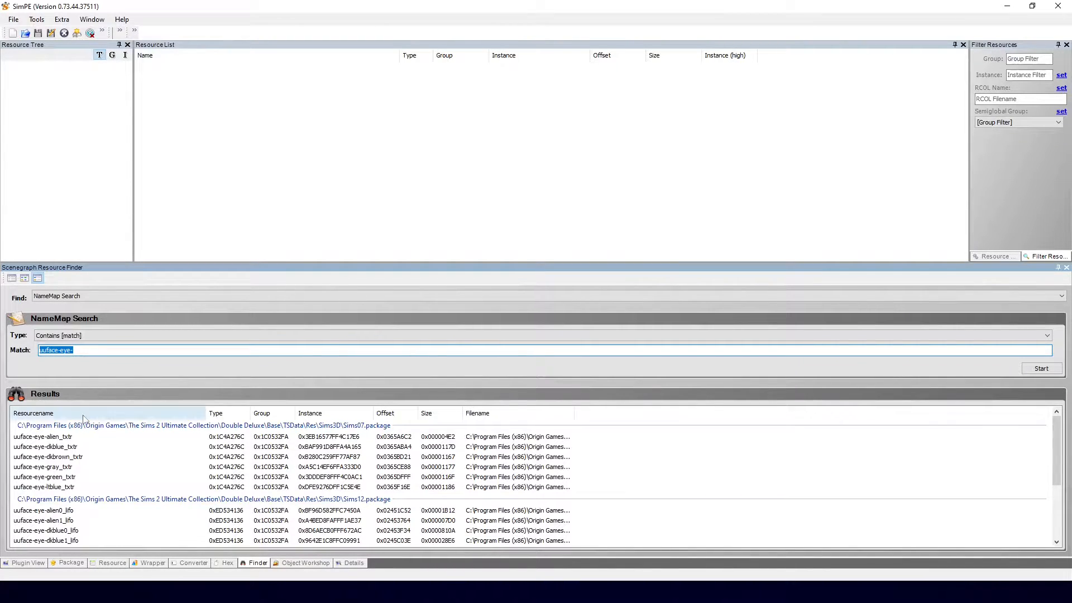
{"action": "left_click", "coordinate": [44, 440]}
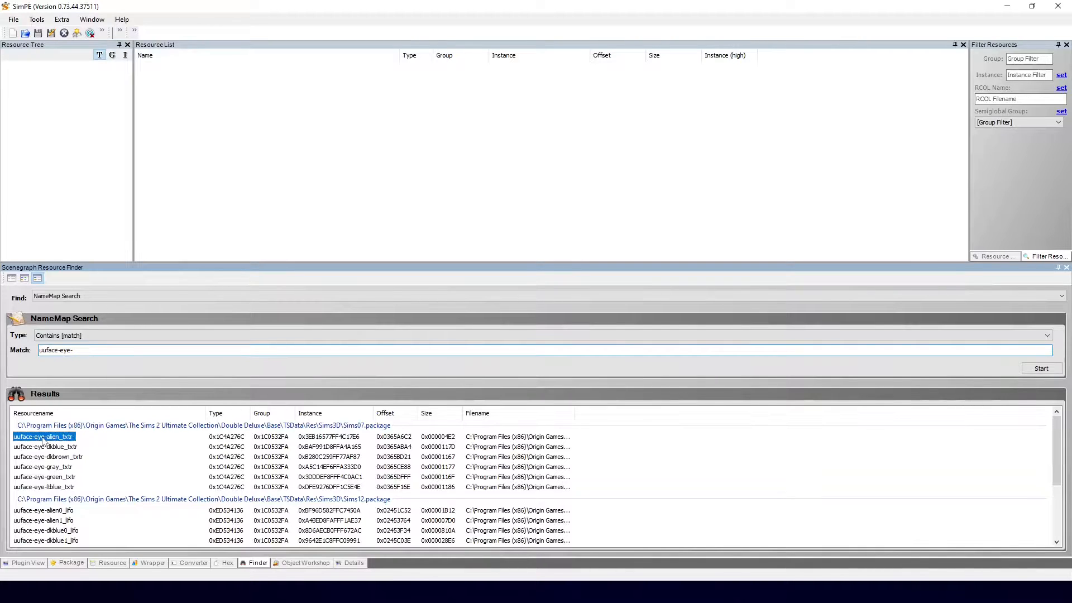
{"action": "left_click", "coordinate": [29, 563]}
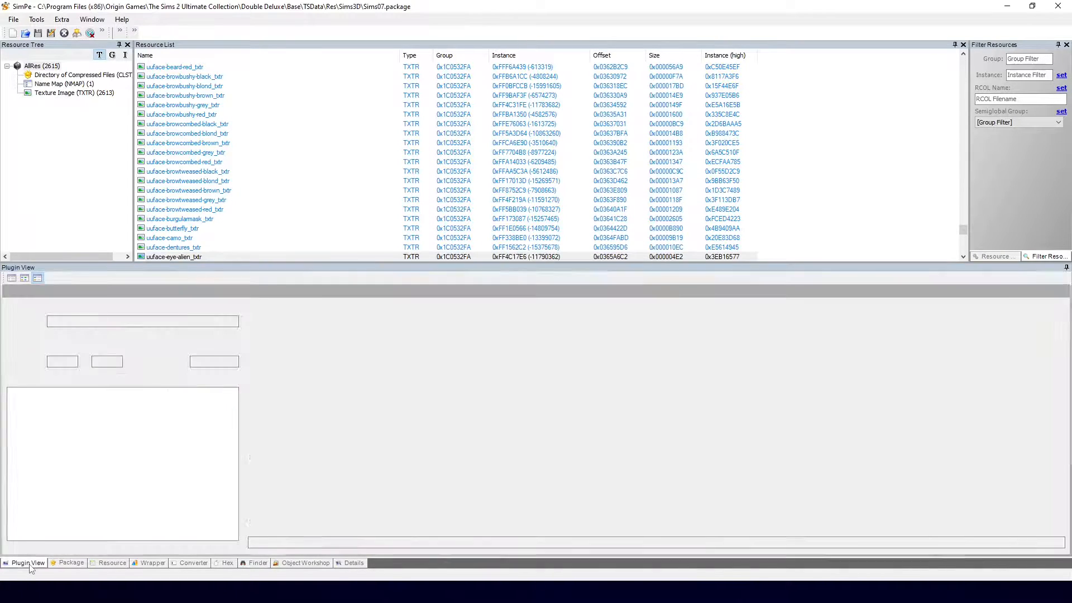
{"action": "left_click", "coordinate": [180, 203]}
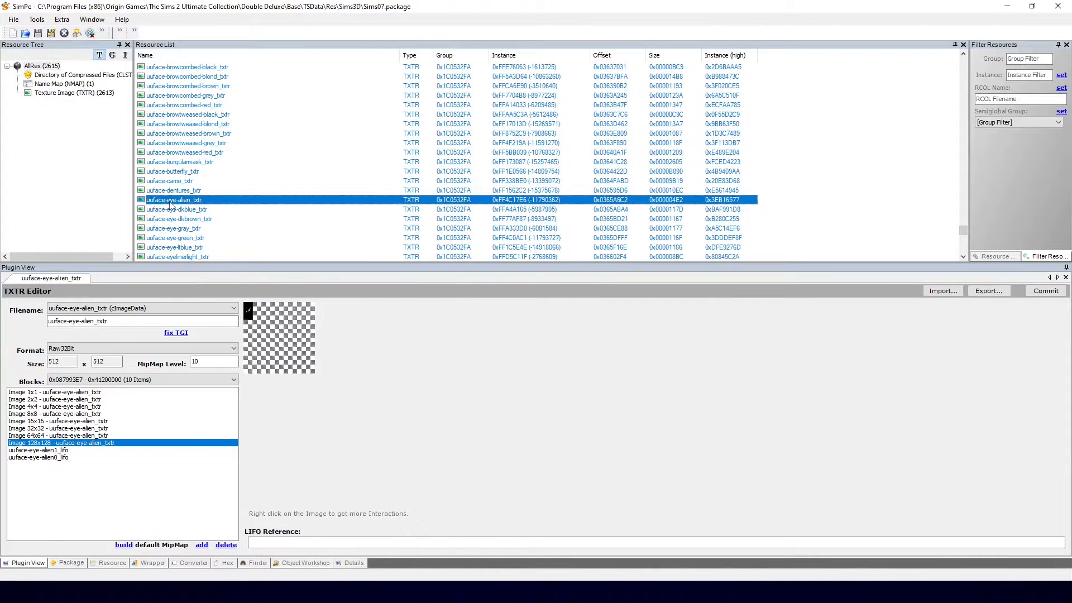
{"action": "left_click", "coordinate": [187, 247], "text": "shift"}
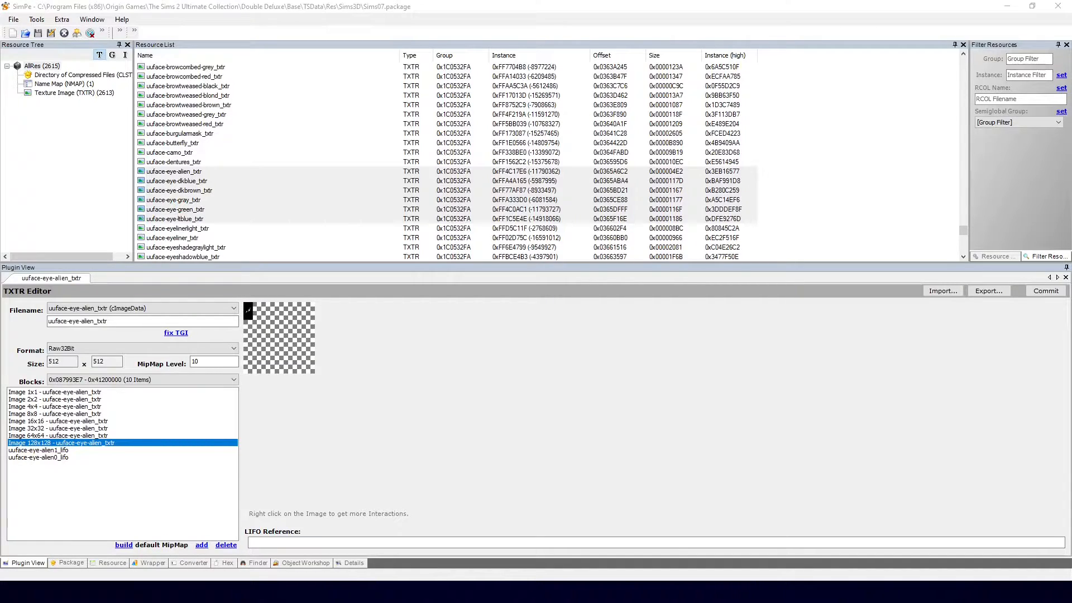
Open the base_eyedefault package from the Downloads folder and examine its uuface-eye textures and several of its eye-colour thumbnail images.
{"action": "key", "text": "alt+Tab"}
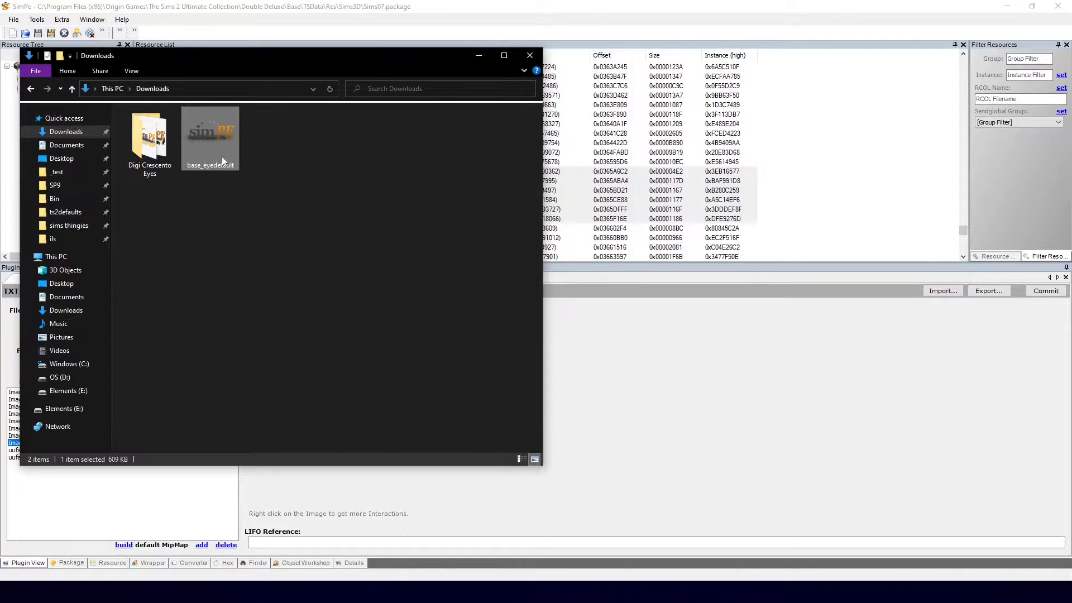
{"action": "left_click_drag", "start_coordinate": [222, 161], "coordinate": [662, 208]}
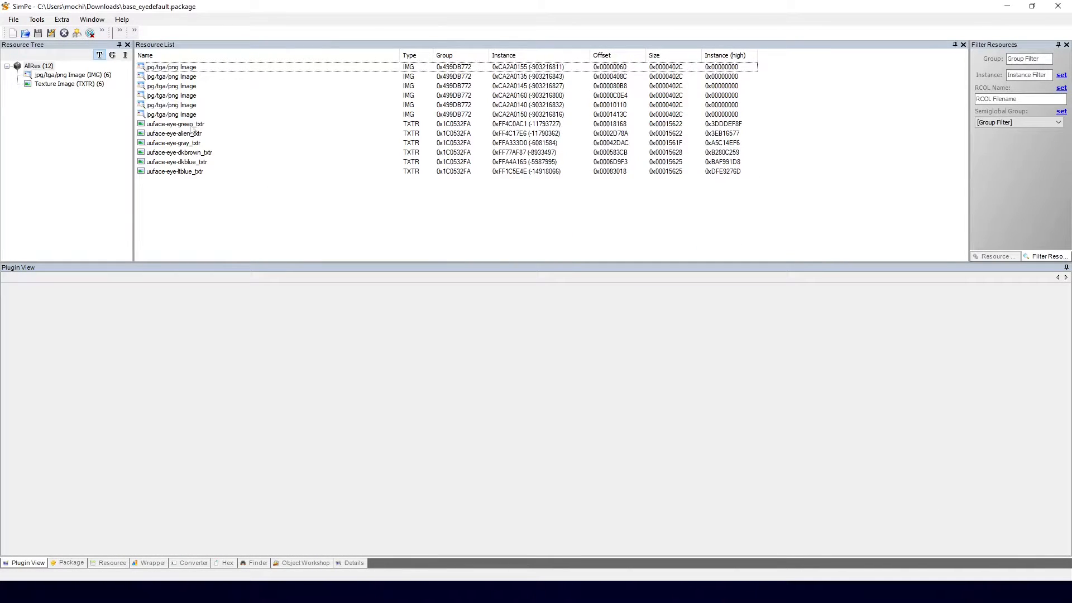
{"action": "left_click", "coordinate": [193, 124]}
{"action": "left_click", "coordinate": [189, 171], "text": "shift"}
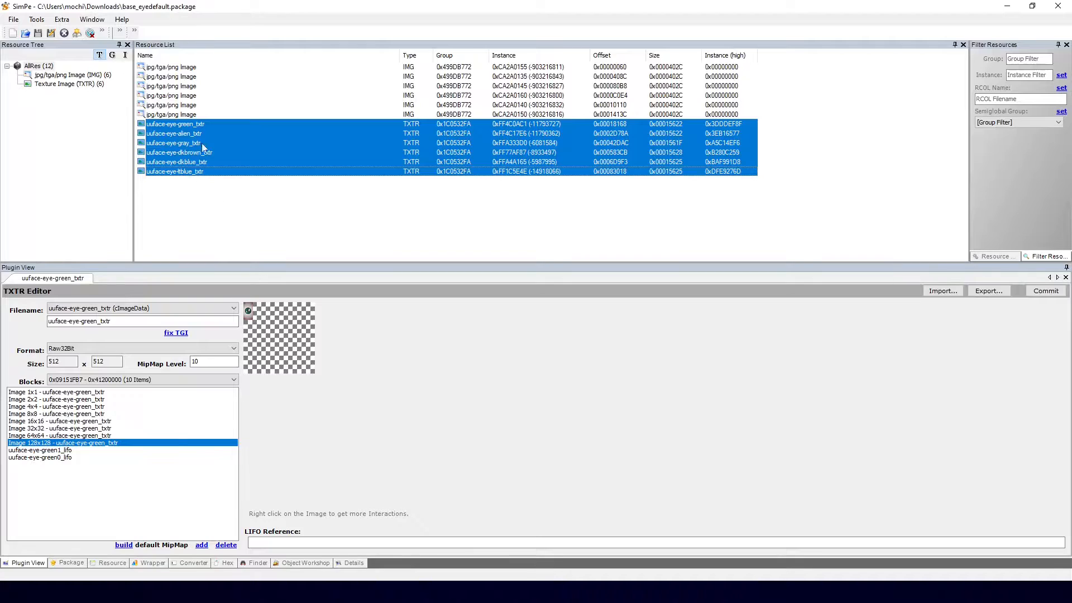
{"action": "left_click", "coordinate": [190, 115]}
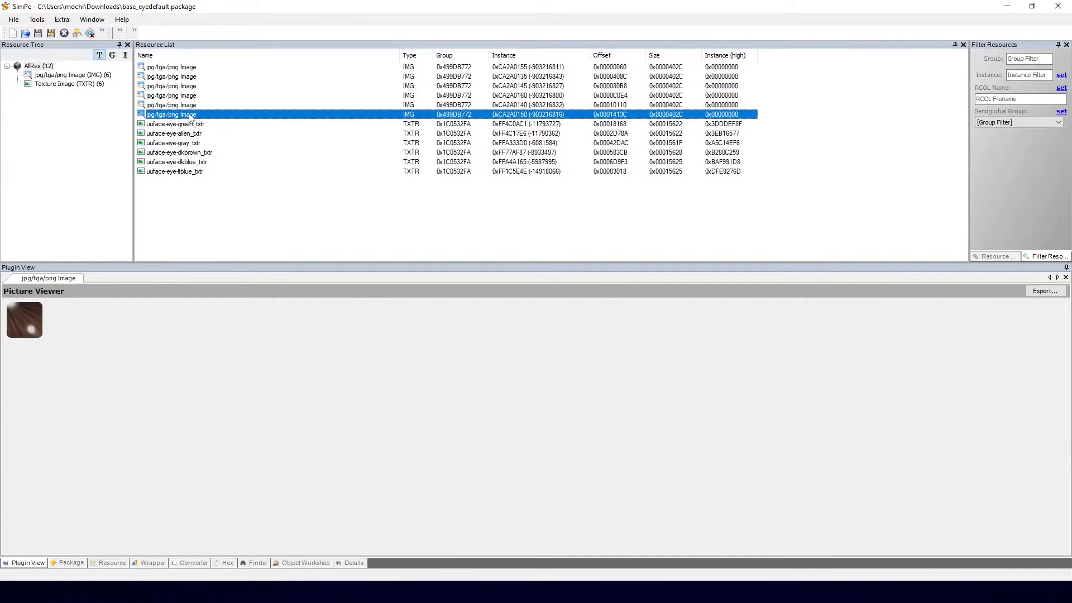
{"action": "key", "text": "Up"}
{"action": "key", "text": "Up"}
{"action": "key", "text": "Up"}
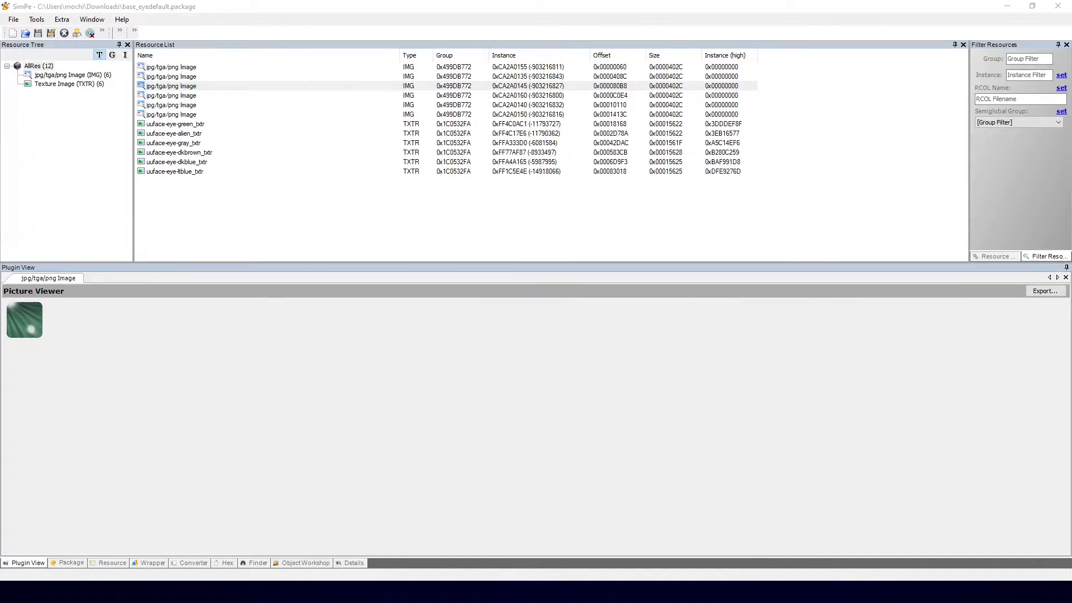
Open Digi_CrescentoEyes_03 from the Digi Crescento Eyes folder and export its base texture to Downloads as a PNG named grey.
{"action": "key", "text": "alt+Tab"}
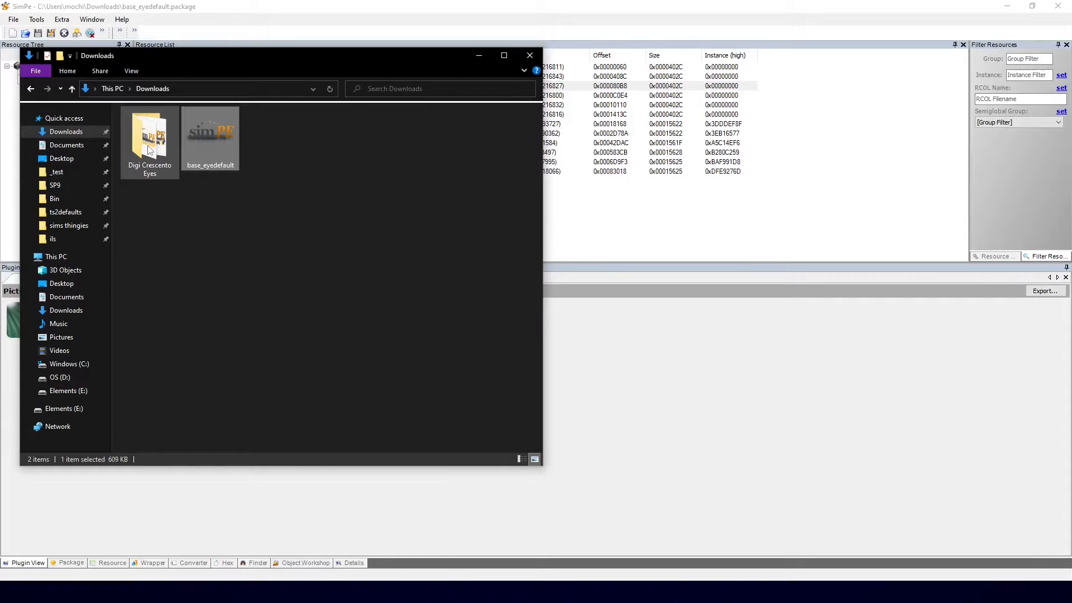
{"action": "double_click", "coordinate": [148, 149]}
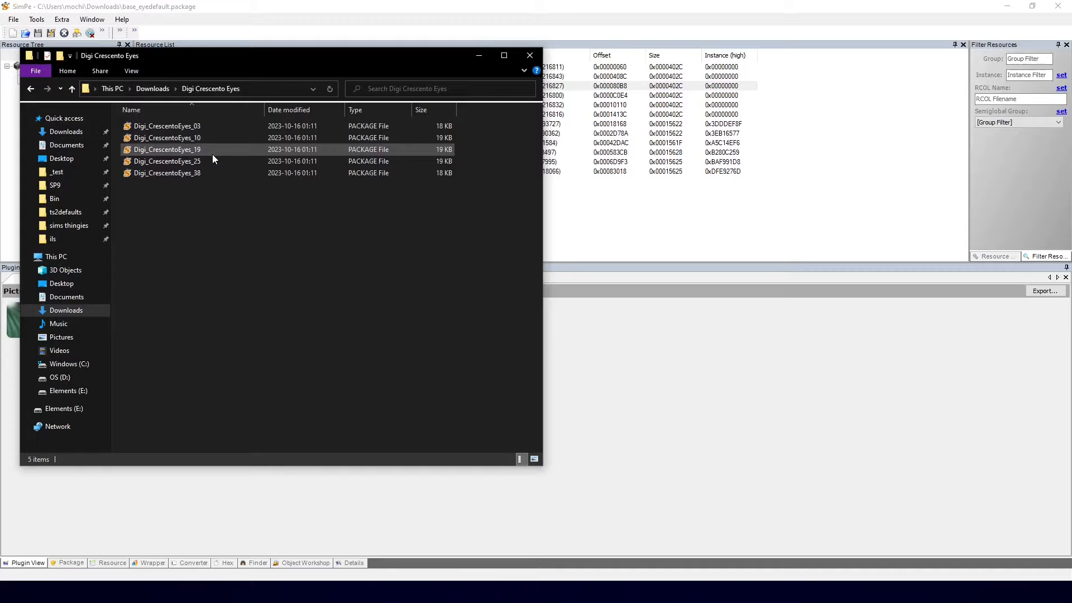
{"action": "double_click", "coordinate": [190, 126]}
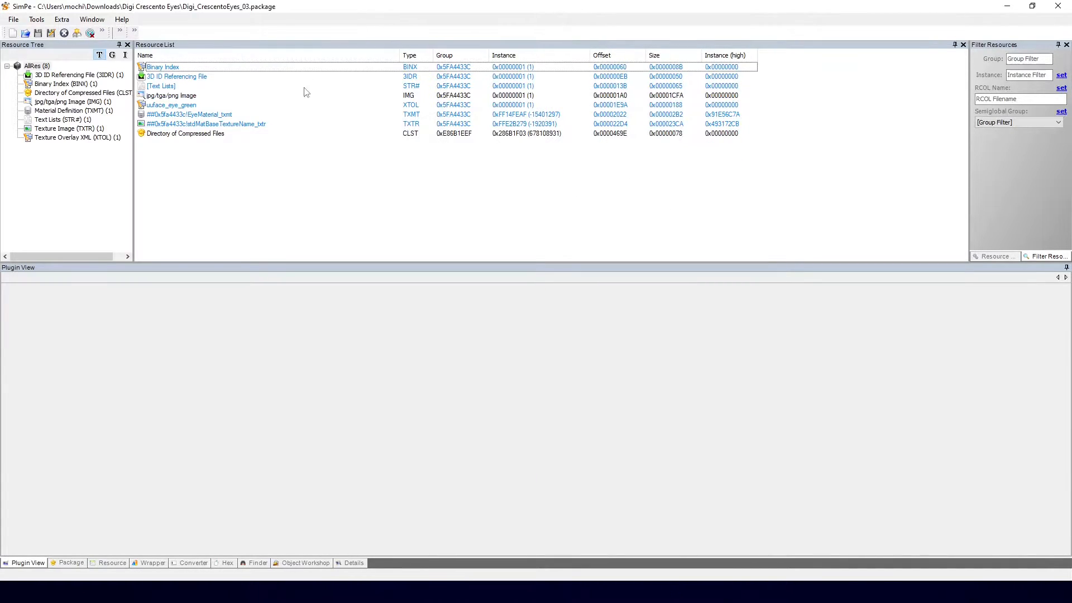
{"action": "left_click", "coordinate": [202, 125]}
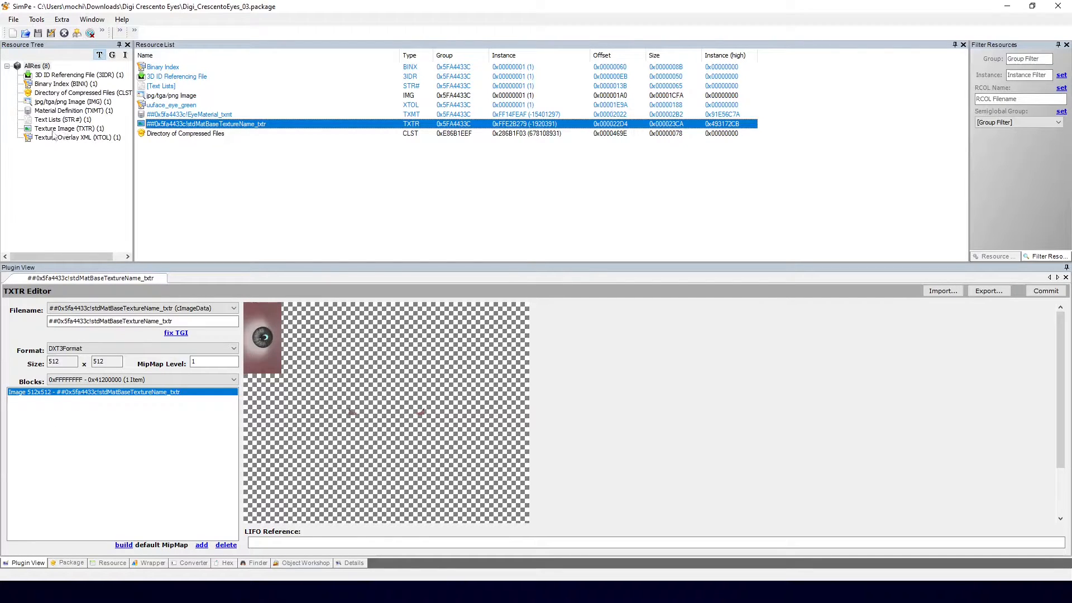
{"action": "left_click", "coordinate": [987, 291]}
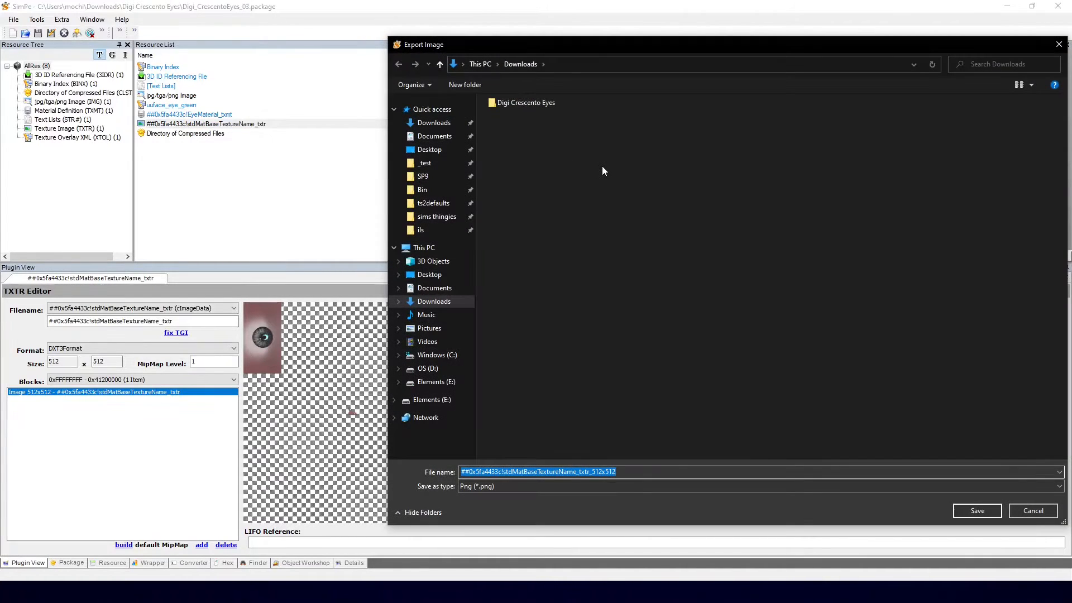
{"action": "type", "text": "grey"}
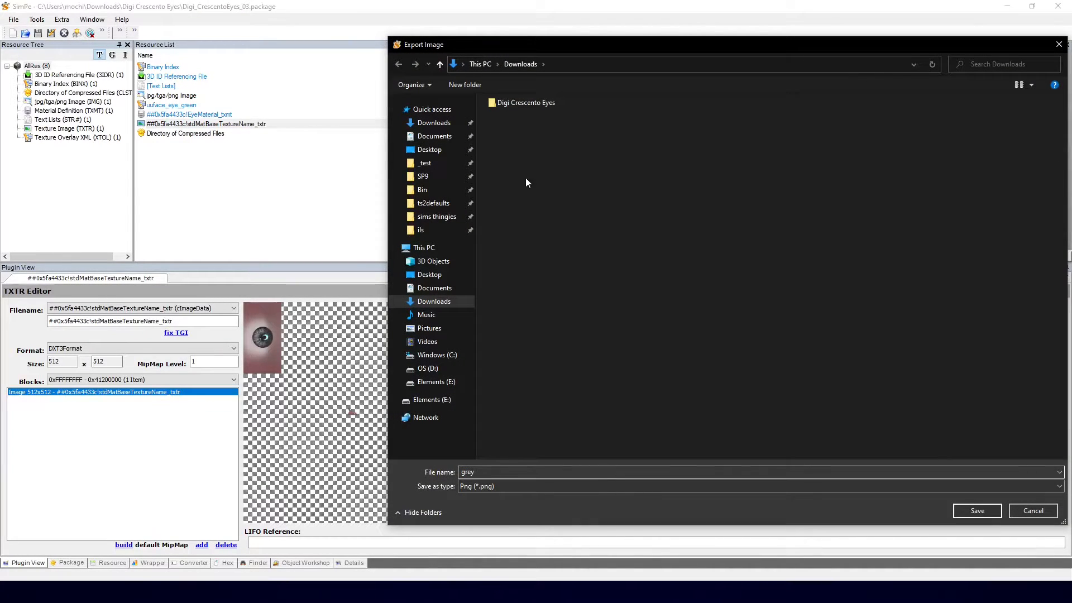
{"action": "key", "text": "Return"}
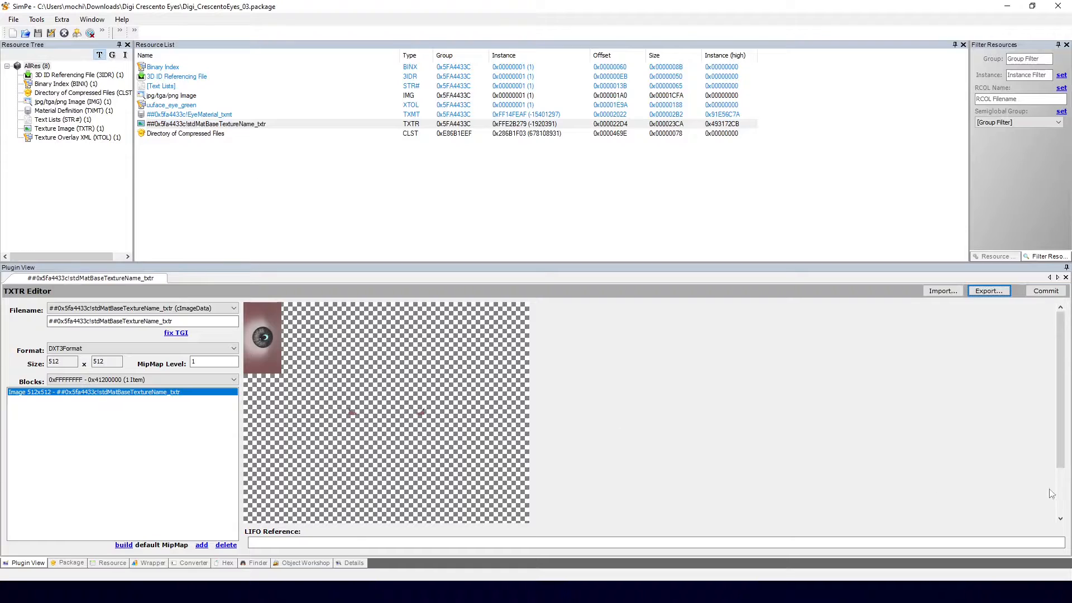
Open Digi_CrescentoEyes_10 from the Digi Crescento Eyes folder and export its base texture to Downloads as a PNG named ltblue.
{"action": "key", "text": "alt+Tab"}
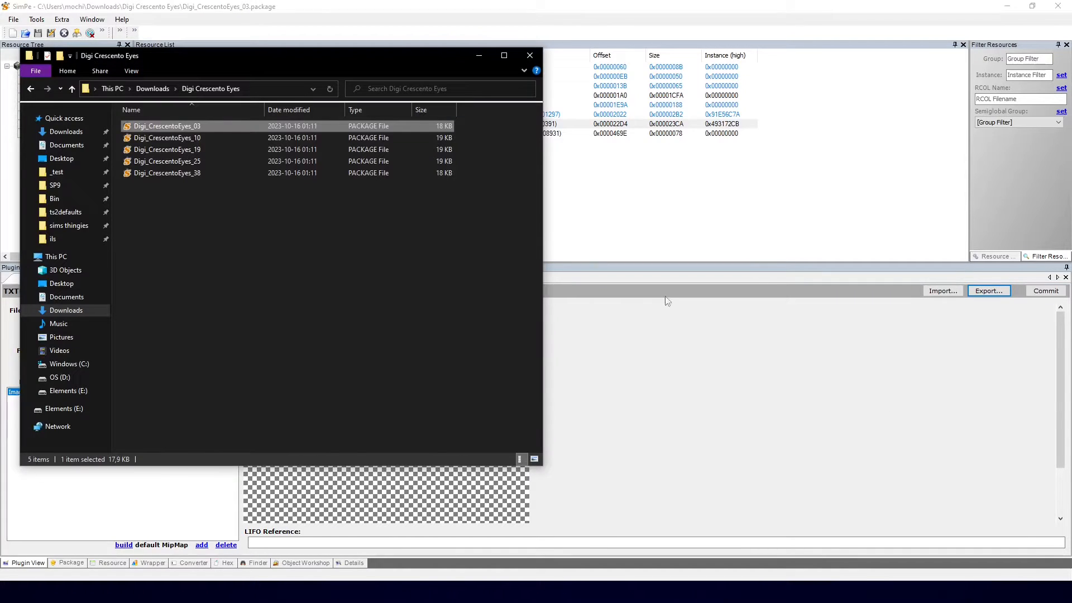
{"action": "double_click", "coordinate": [202, 138]}
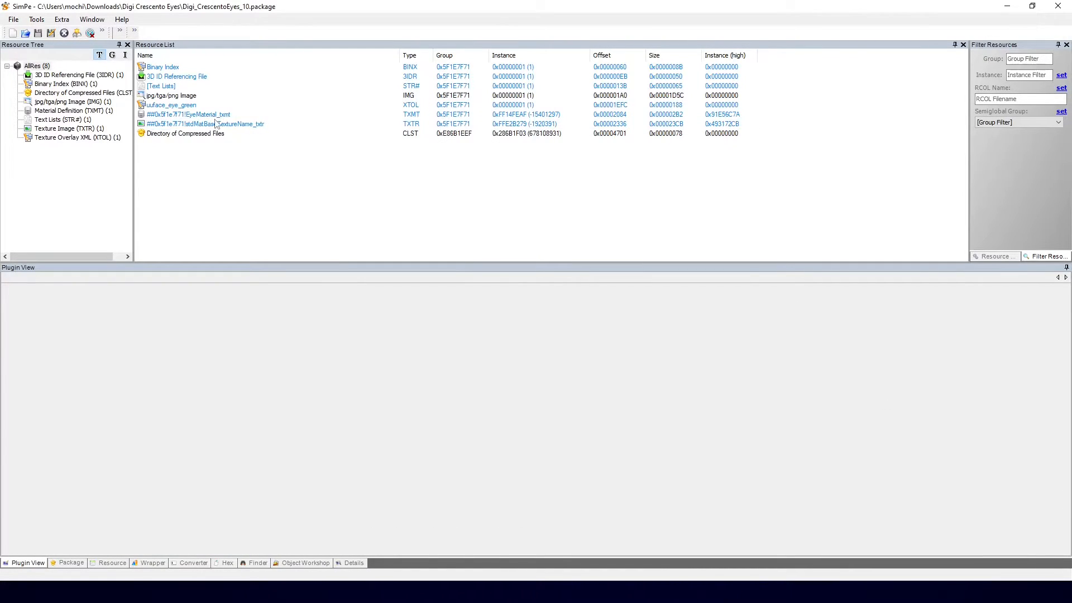
{"action": "left_click", "coordinate": [215, 123]}
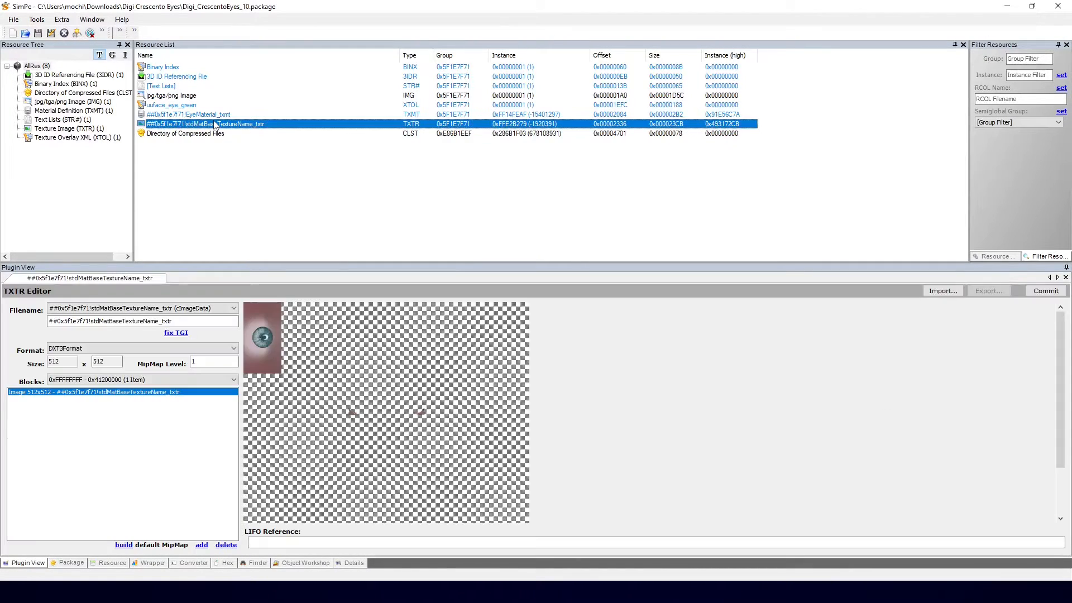
{"action": "left_click", "coordinate": [989, 291]}
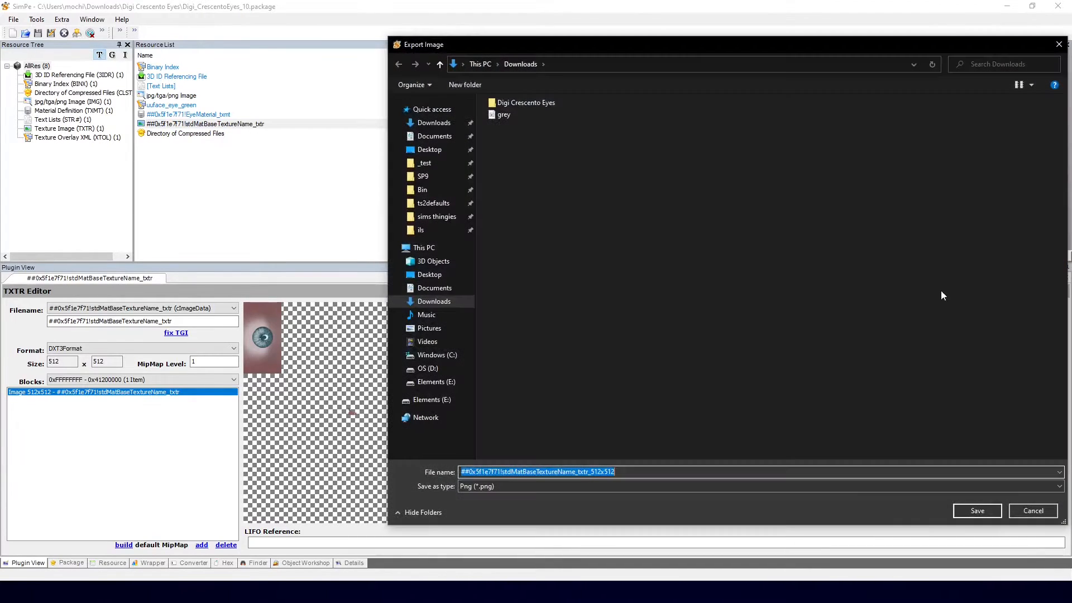
{"action": "type", "text": "ltblue"}
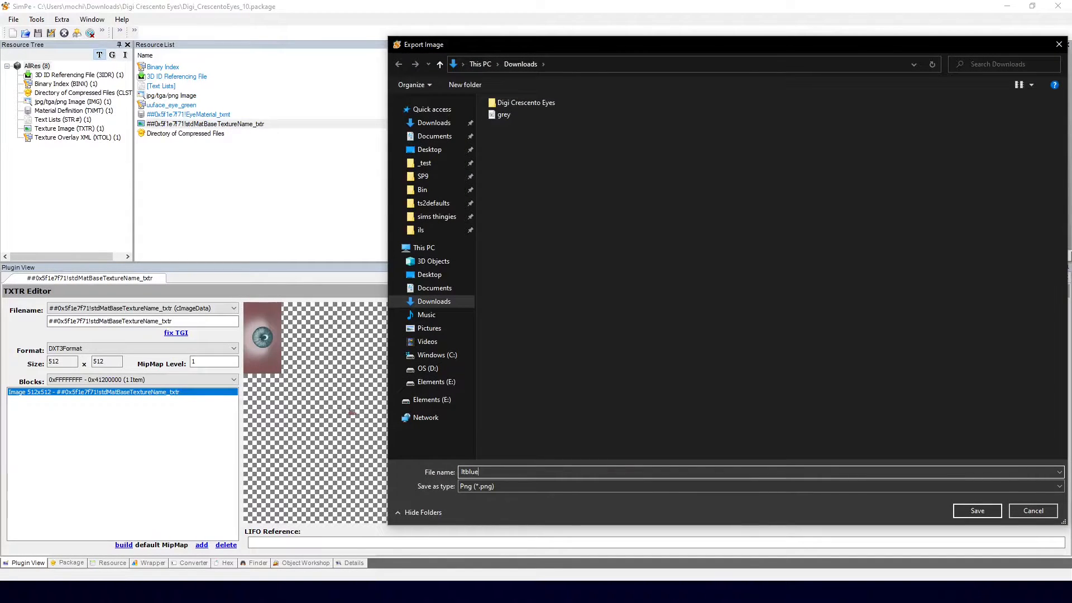
{"action": "key", "text": "Return"}
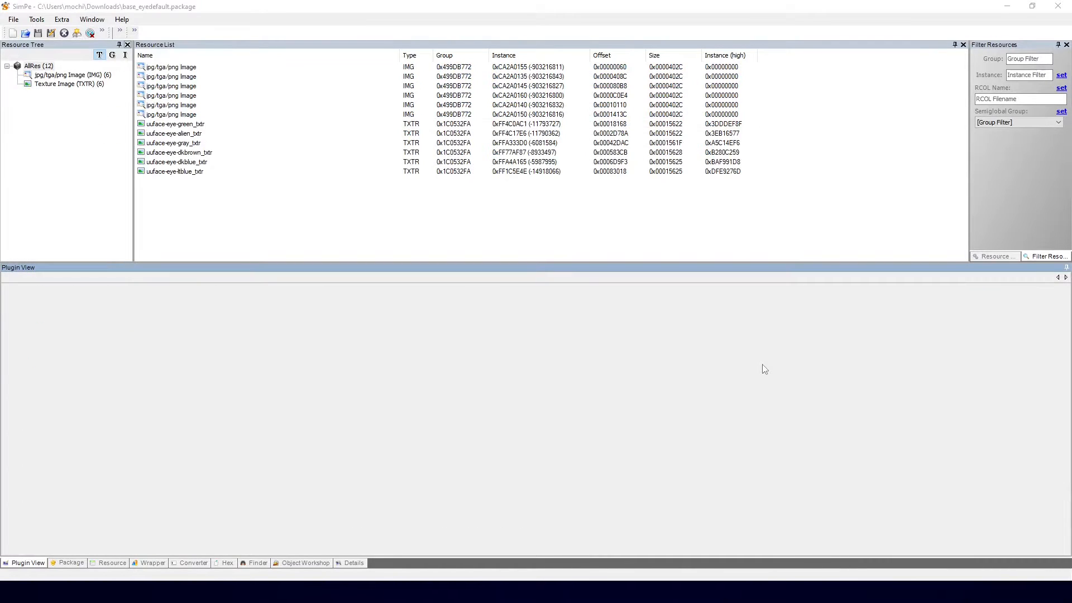
Load the green image from Downloads into the DDS Builder for the uuface-eye-green_txtr texture.
{"action": "left_click", "coordinate": [270, 204]}
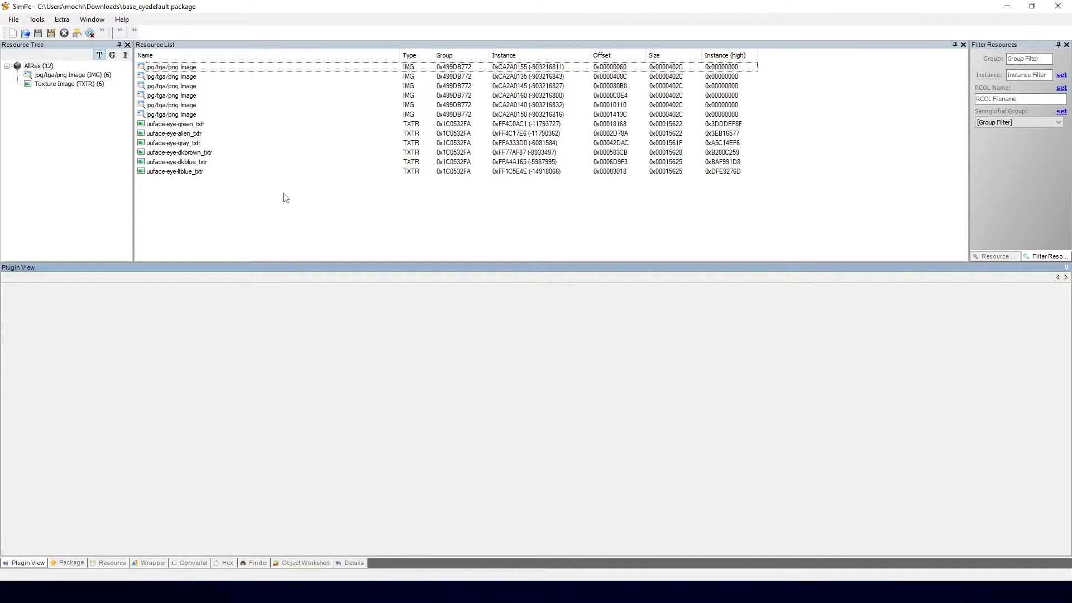
{"action": "left_click", "coordinate": [173, 127]}
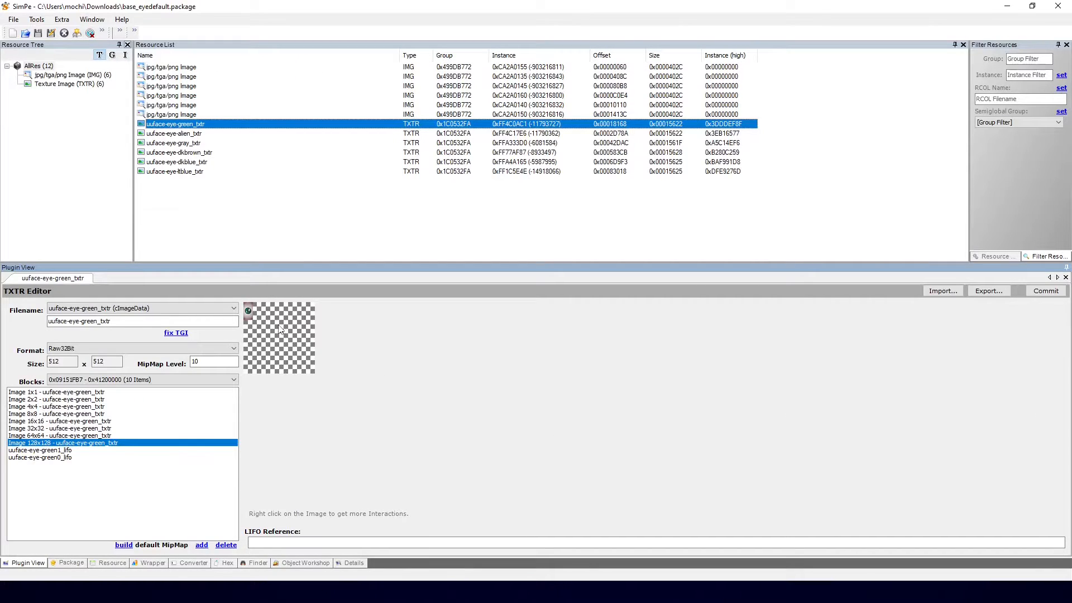
{"action": "right_click", "coordinate": [280, 330]}
{"action": "left_click", "coordinate": [316, 395]}
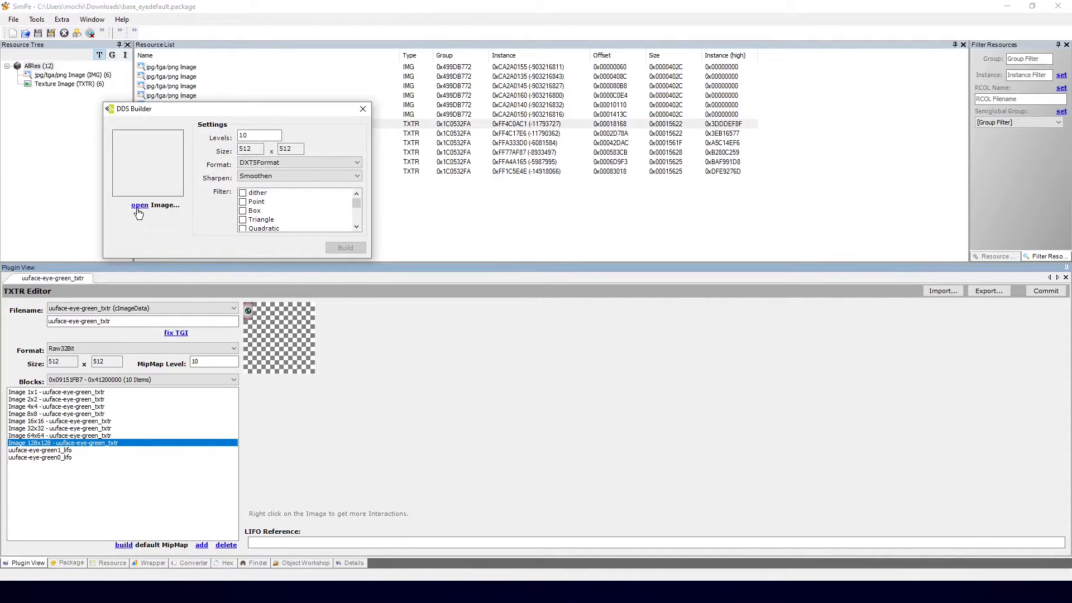
{"action": "left_click", "coordinate": [139, 207]}
{"action": "left_click", "coordinate": [232, 190]}
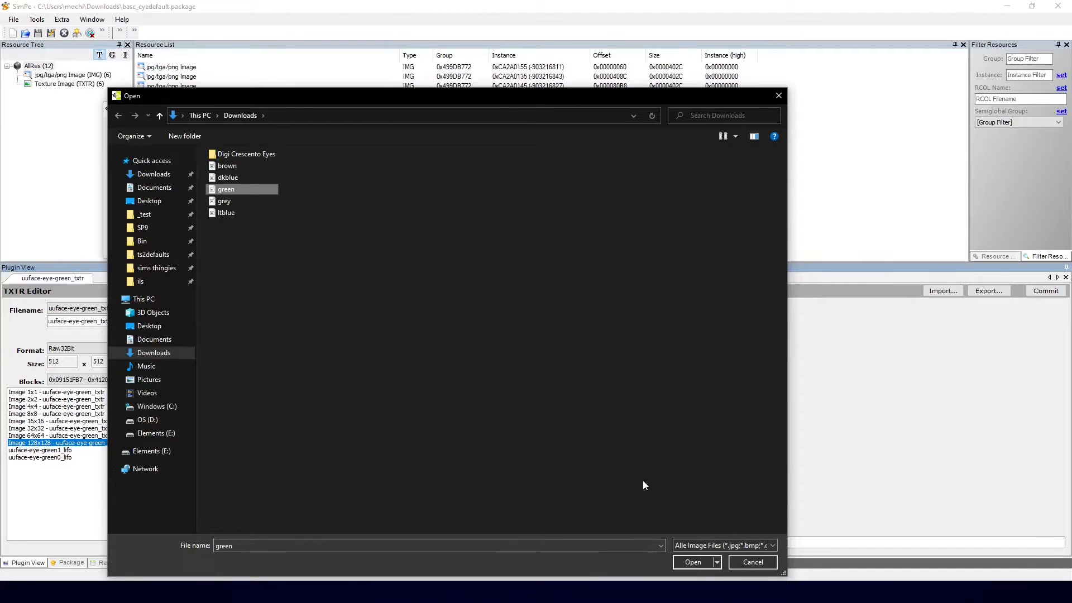
{"action": "left_click", "coordinate": [692, 562]}
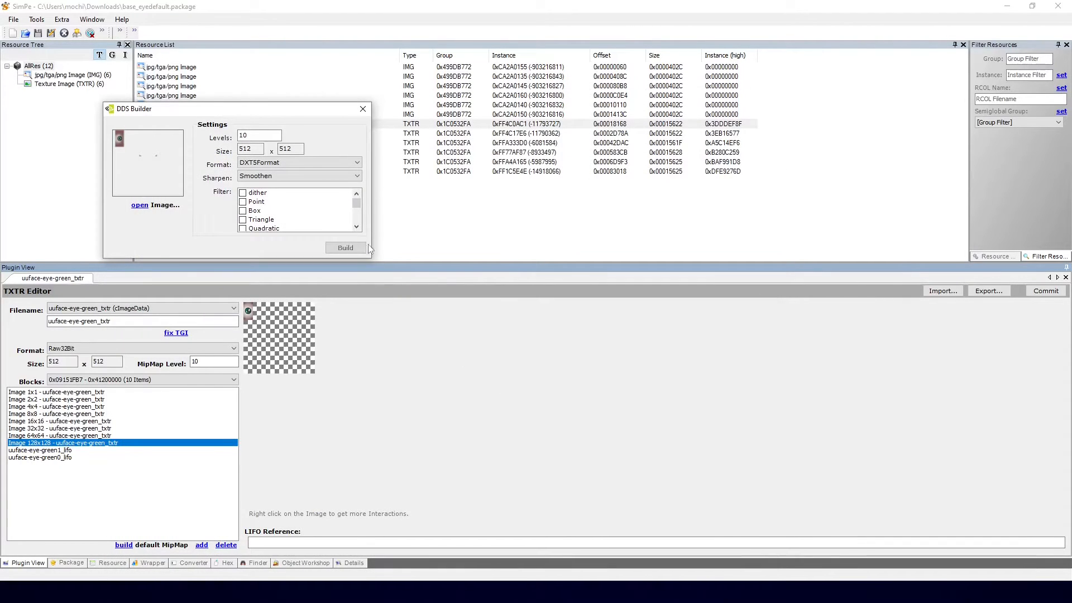
Set the DDS sharpening to None, build the green eye texture in DXT5Format, and commit it.
{"action": "left_click", "coordinate": [275, 176]}
{"action": "left_click", "coordinate": [279, 185]}
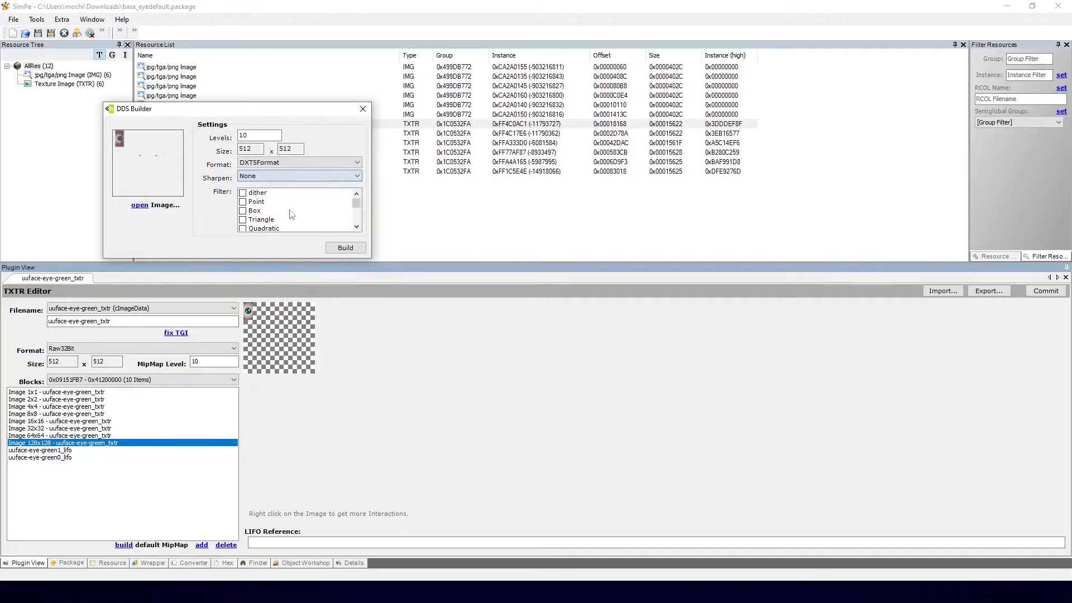
{"action": "left_click", "coordinate": [345, 247]}
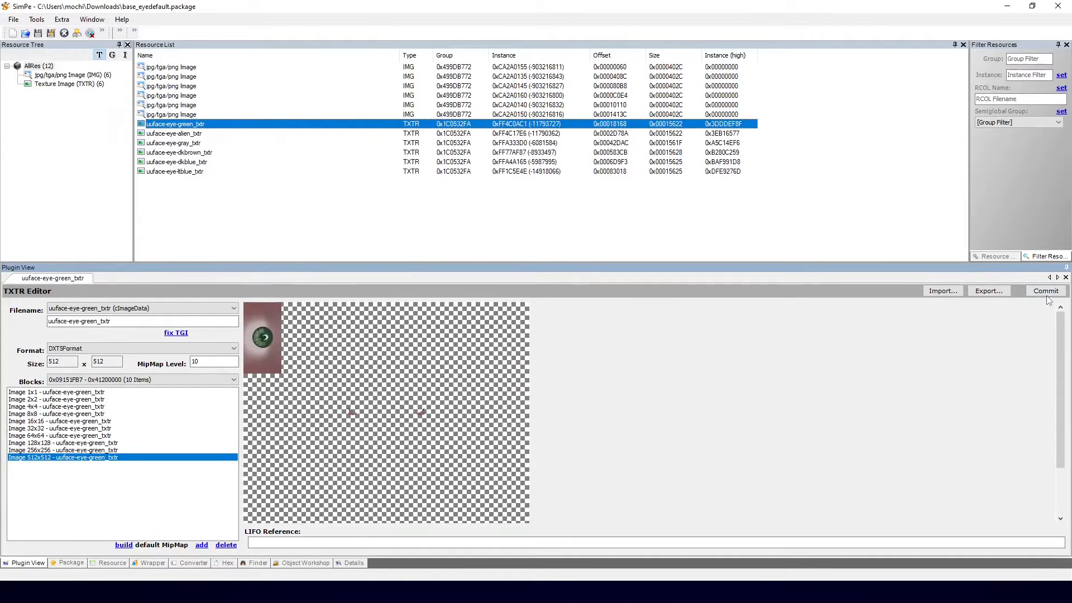
{"action": "left_click", "coordinate": [1045, 291]}
{"action": "left_click", "coordinate": [550, 329]}
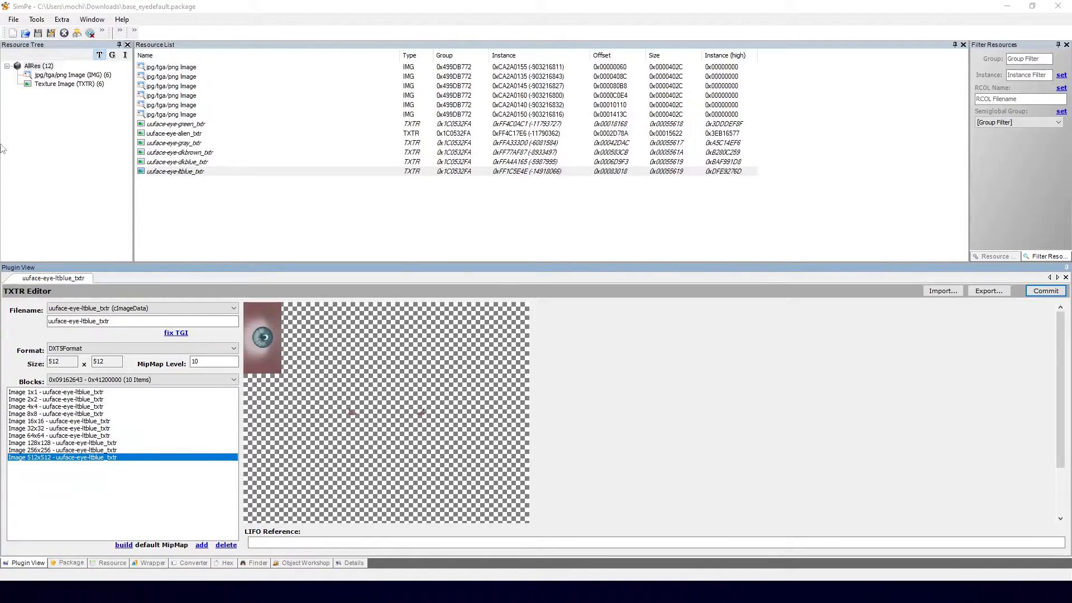
Save the base_eyedefault package, then delete the uuface-eye-alien_txtr texture from it.
{"action": "left_click", "coordinate": [37, 34]}
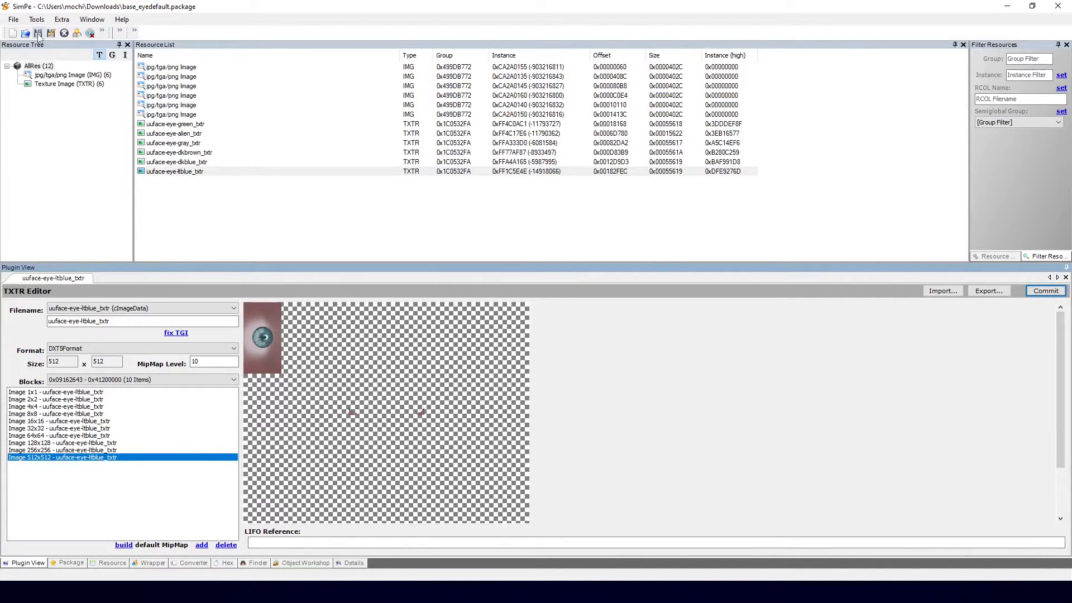
{"action": "left_click", "coordinate": [176, 136]}
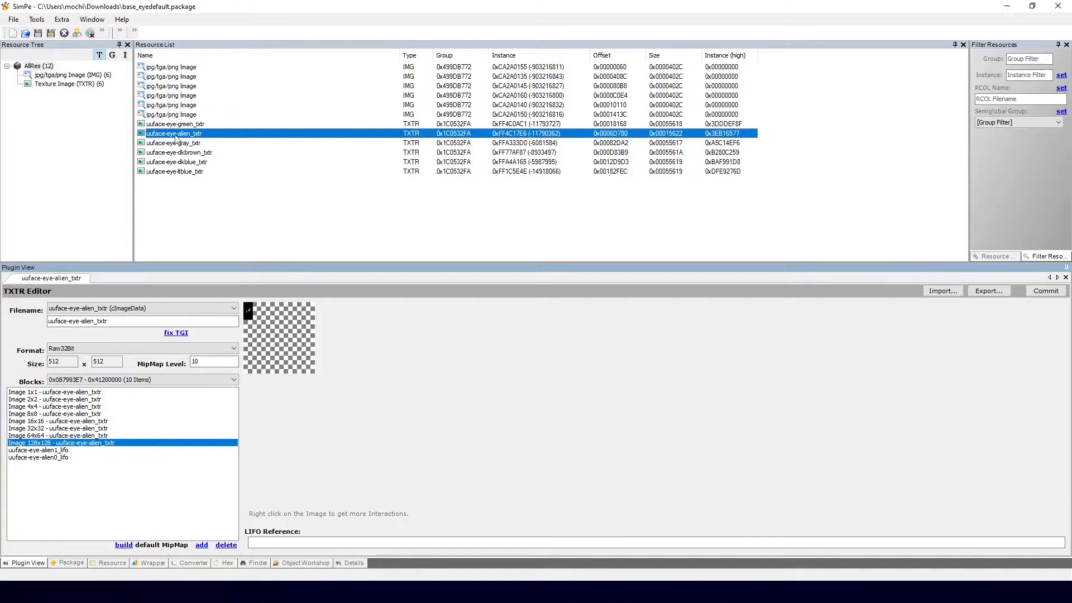
{"action": "right_click", "coordinate": [180, 133]}
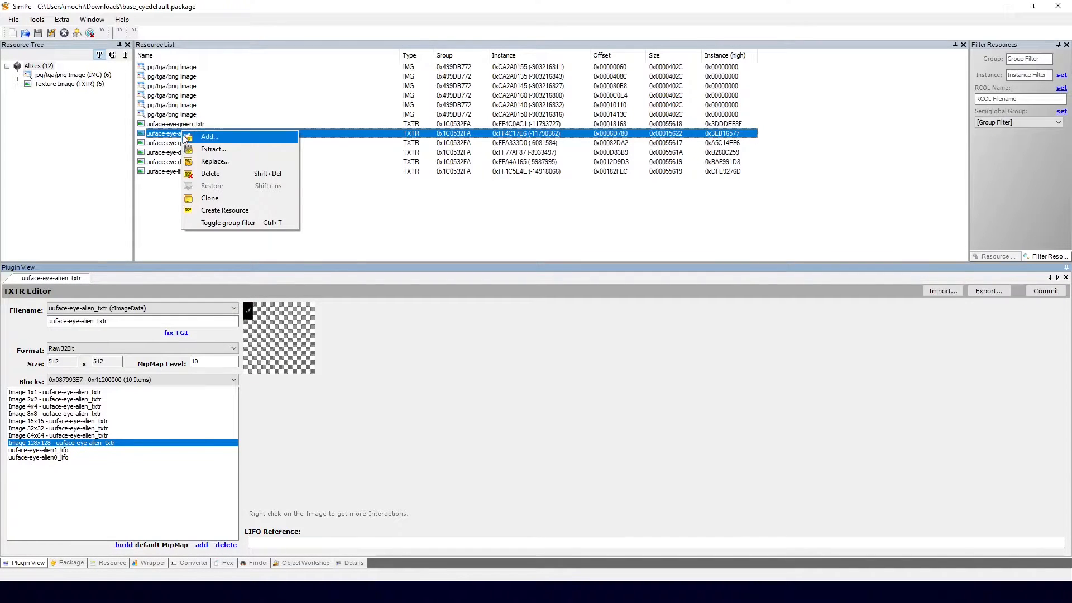
{"action": "left_click", "coordinate": [215, 172]}
Delete the black alien-eye thumbnail image with instance 0xCA2A0155 and save the package.
{"action": "key", "text": "Up"}
{"action": "key", "text": "Up"}
{"action": "key", "text": "Up"}
{"action": "key", "text": "Up"}
{"action": "key", "text": "Up"}
{"action": "key", "text": "Up"}
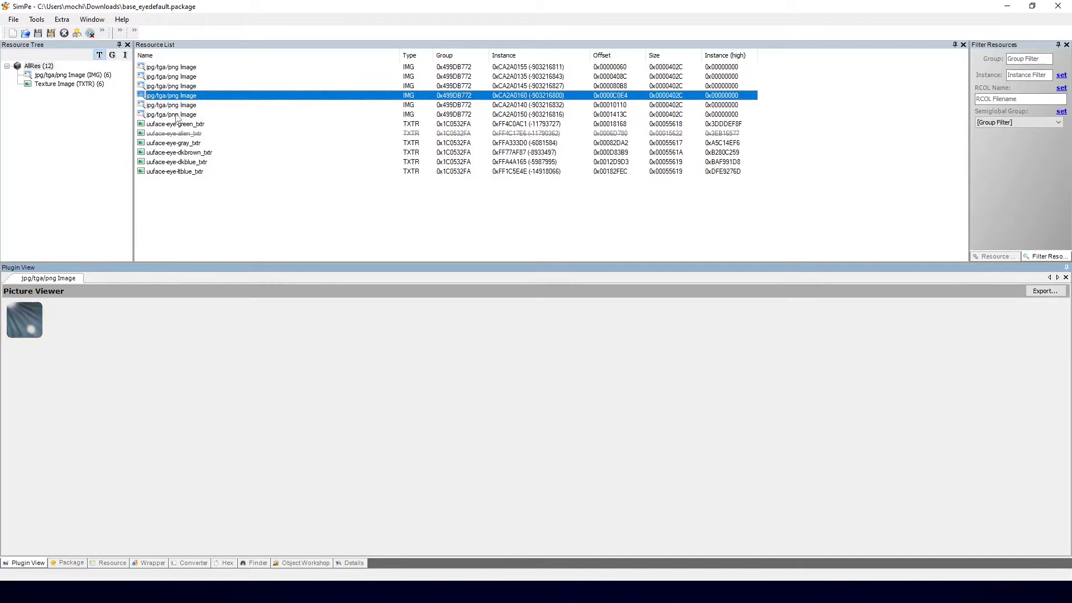
{"action": "key", "text": "Up"}
{"action": "right_click", "coordinate": [179, 68]}
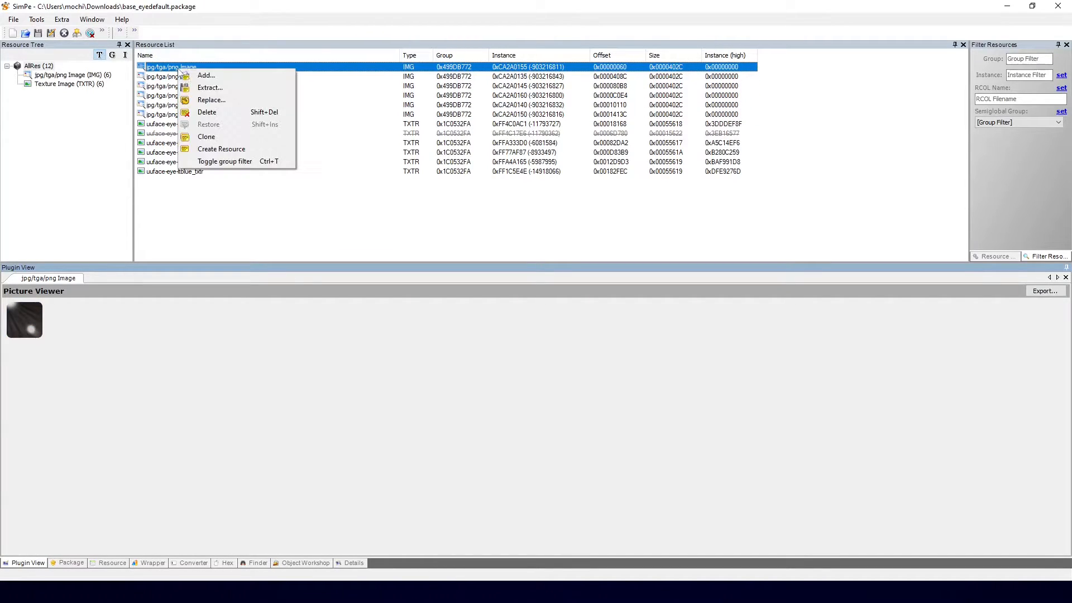
{"action": "left_click", "coordinate": [215, 112]}
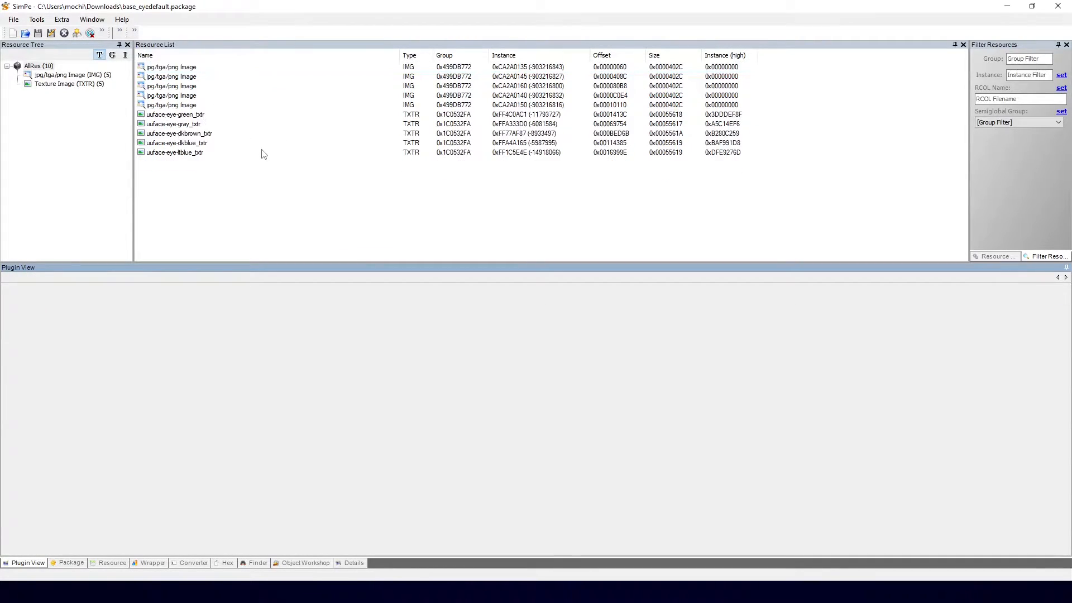
{"action": "key", "text": "ctrl+s"}
Examine the package's remaining thumbnail images one by one to identify which eye colour each represents.
{"action": "left_click", "coordinate": [210, 106]}
{"action": "left_click", "coordinate": [189, 68], "text": "shift"}
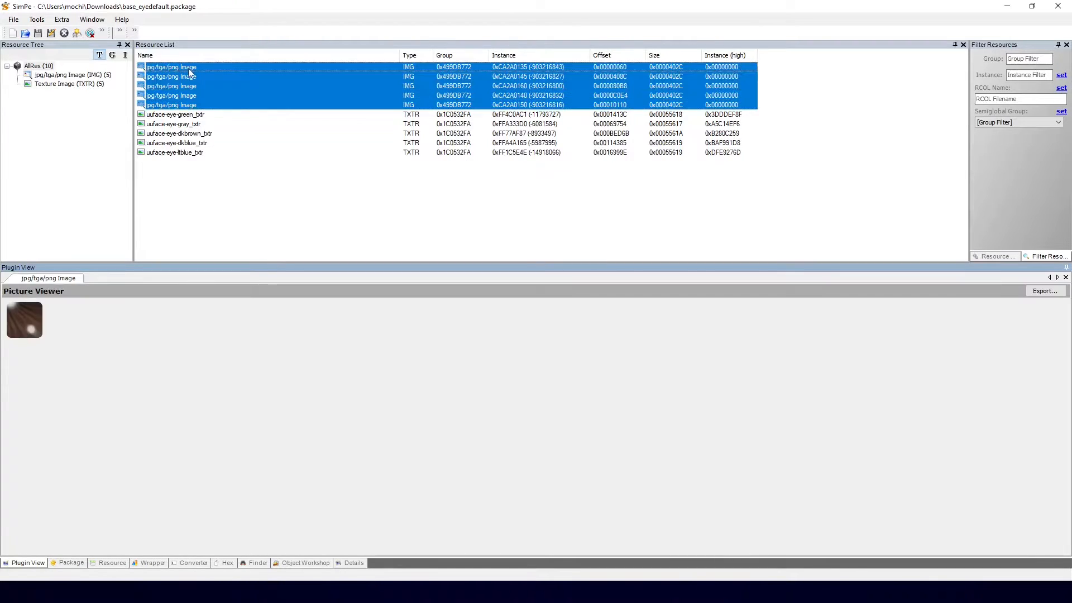
{"action": "left_click", "coordinate": [233, 143]}
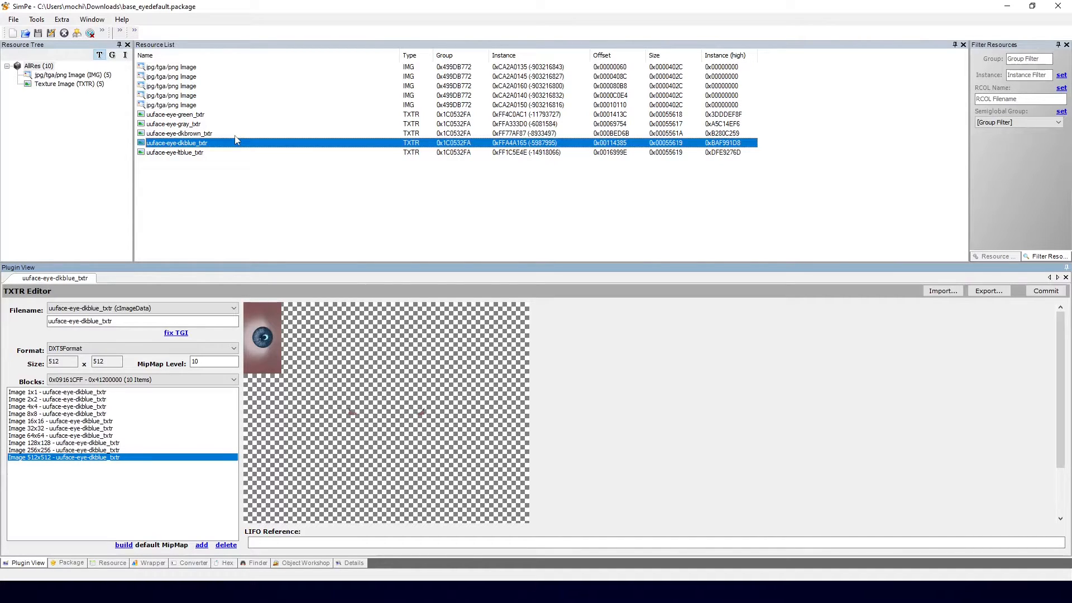
{"action": "left_click", "coordinate": [189, 69]}
{"action": "left_click", "coordinate": [183, 79]}
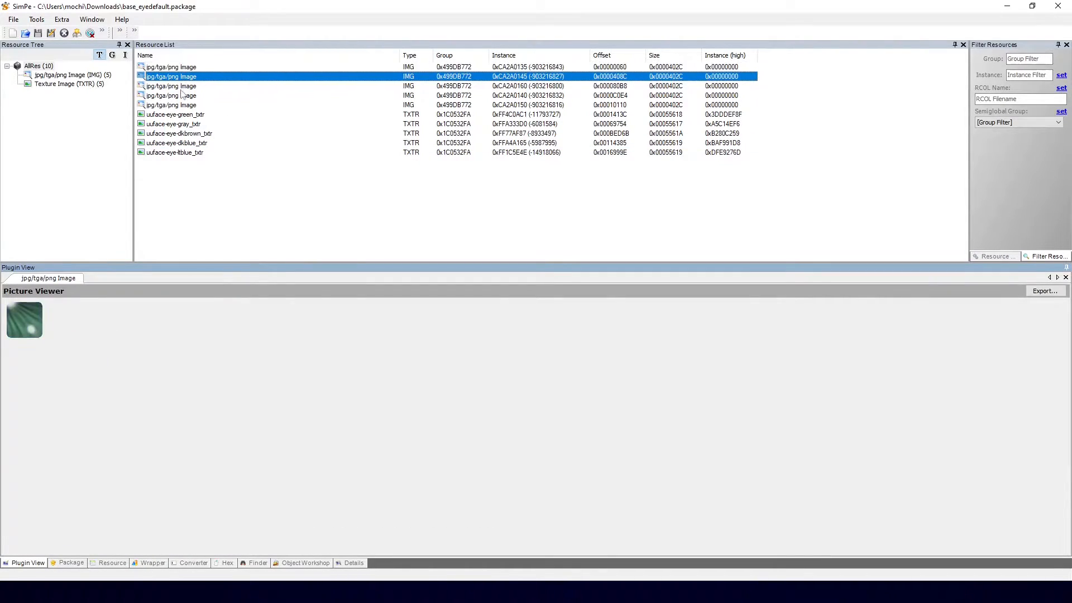
{"action": "left_click", "coordinate": [182, 87]}
{"action": "left_click", "coordinate": [182, 96]}
{"action": "left_click", "coordinate": [182, 105]}
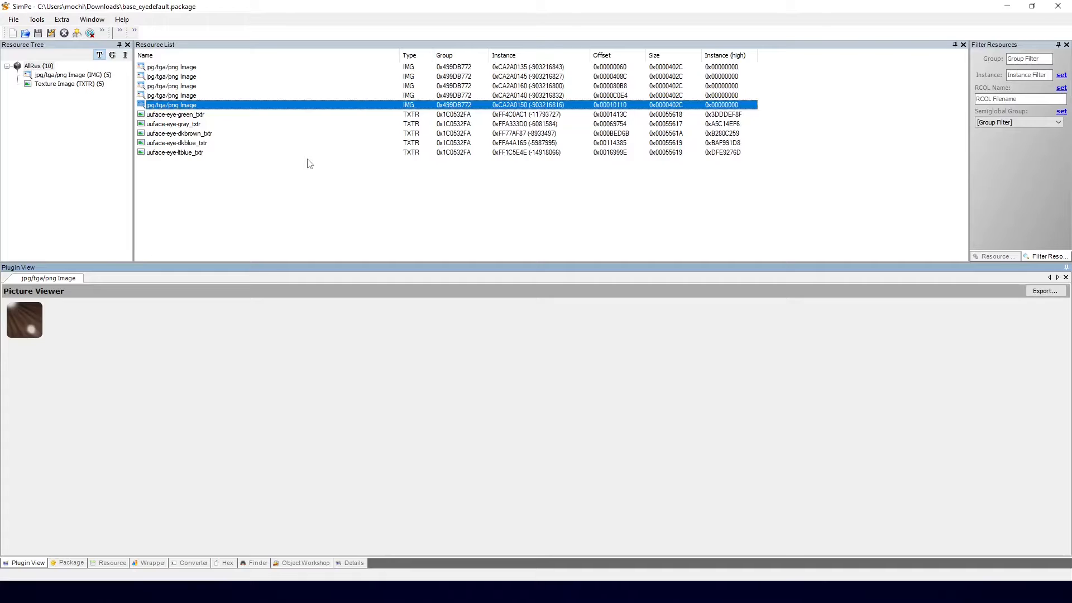
{"action": "left_click", "coordinate": [219, 96]}
{"action": "left_click", "coordinate": [184, 85]}
{"action": "left_click", "coordinate": [182, 70]}
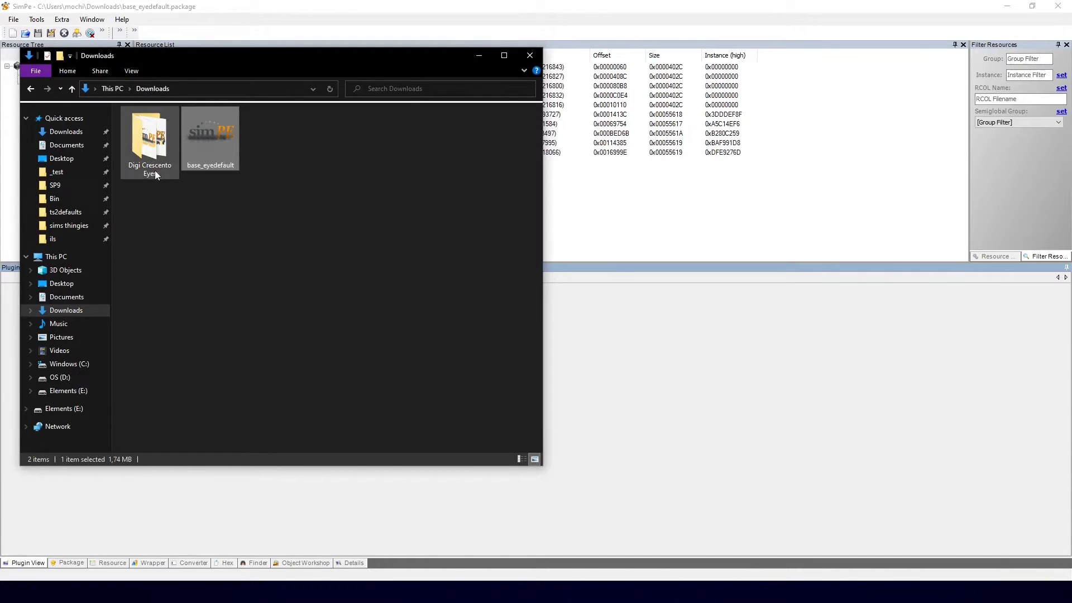
Open Digi_CrescentoEyes_03 from the Digi Crescento Eyes folder and export its thumbnail image to Downloads as a PNG named grey.
{"action": "double_click", "coordinate": [155, 169]}
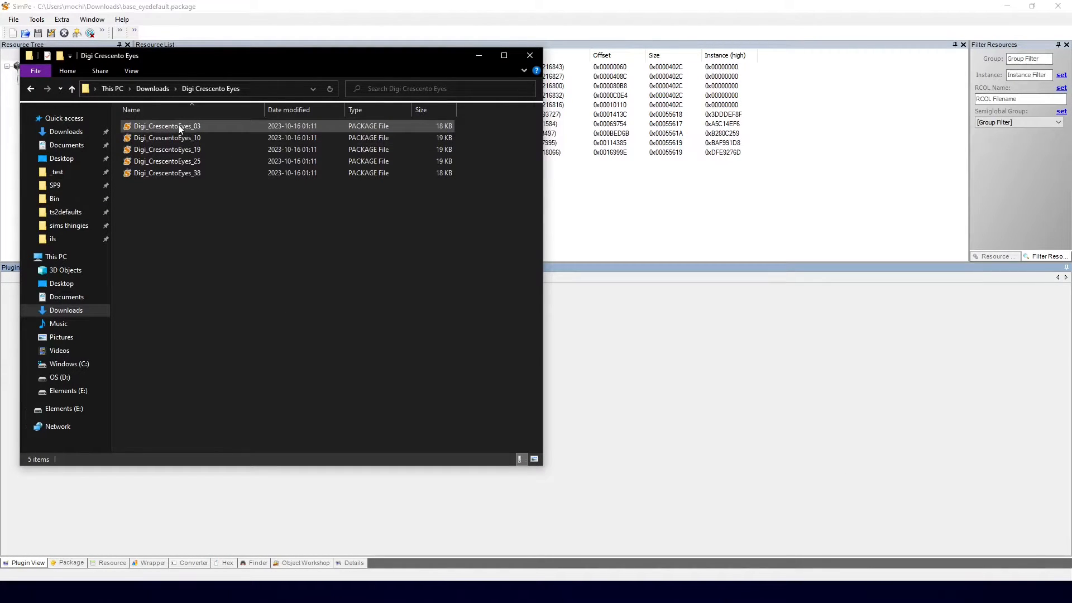
{"action": "left_click_drag", "start_coordinate": [179, 125], "coordinate": [609, 196]}
{"action": "left_click", "coordinate": [159, 96]}
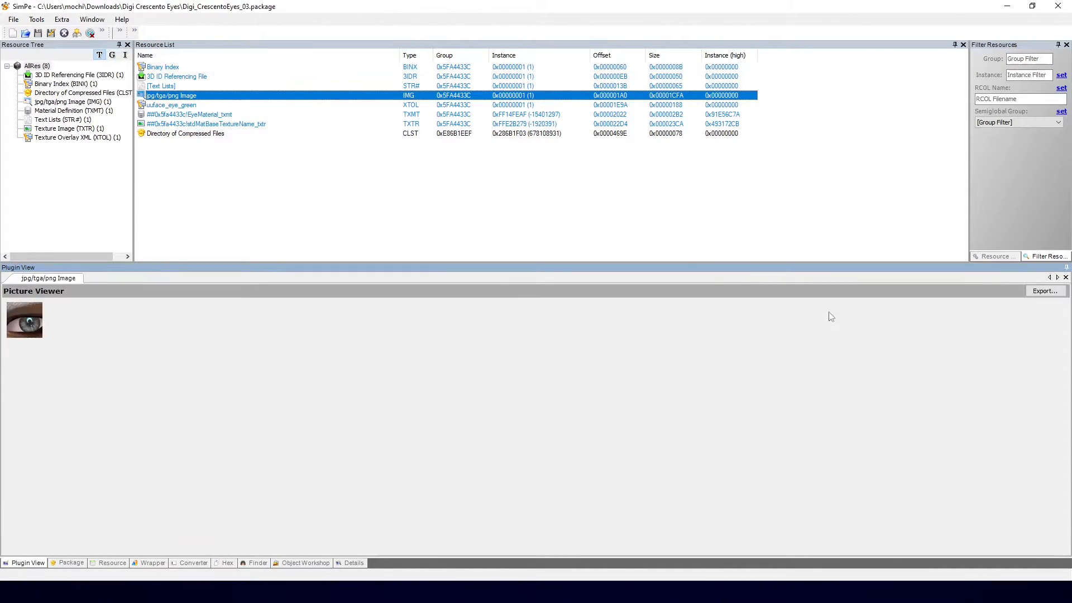
{"action": "left_click", "coordinate": [1044, 291]}
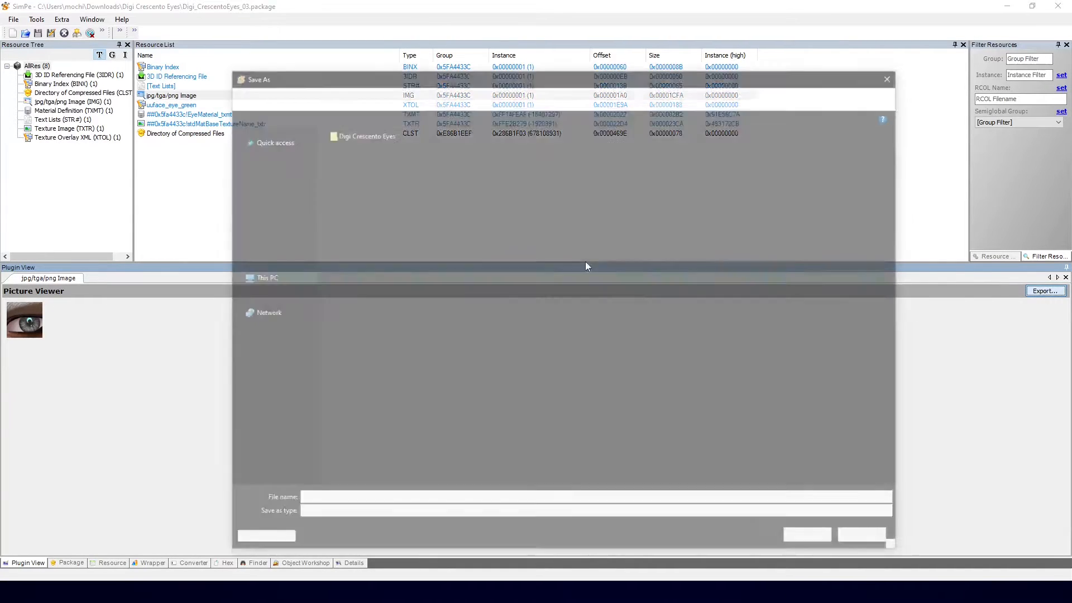
{"action": "type", "text": "eyes"}
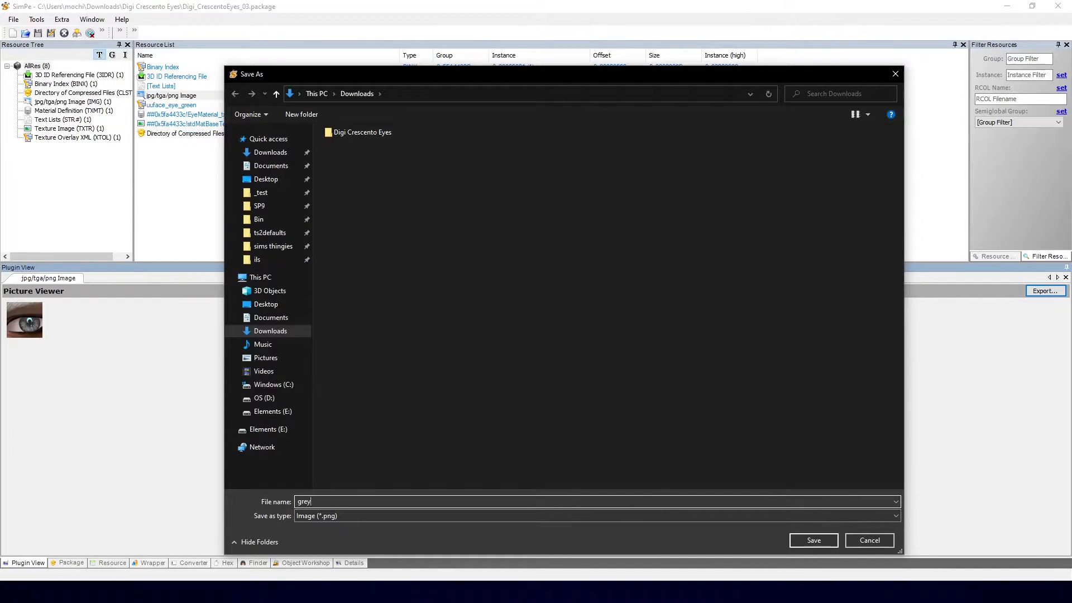
{"action": "key", "text": "Return"}
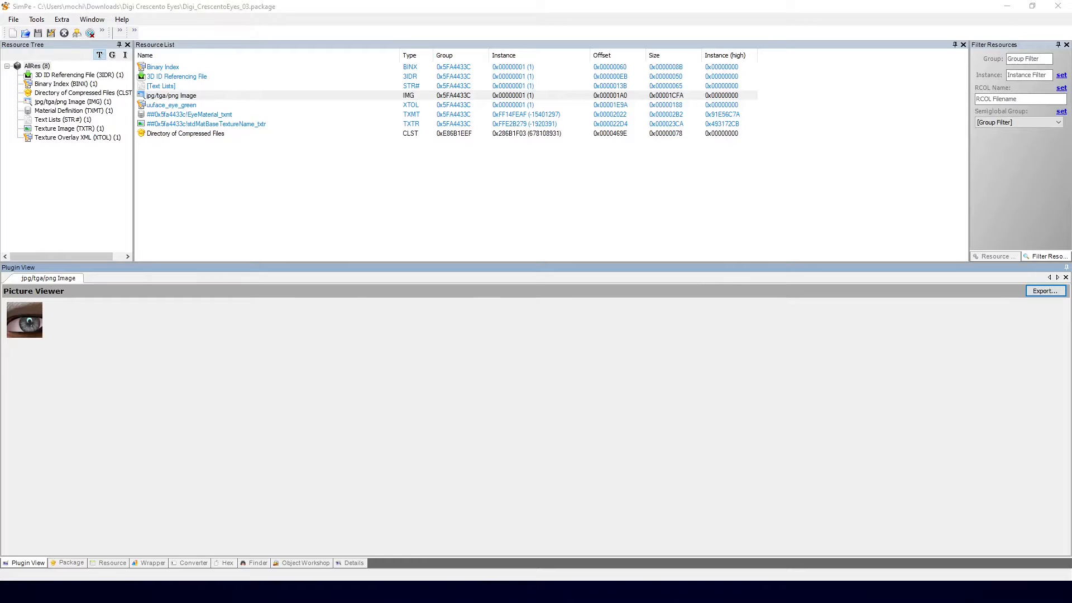
Open Digi_CrescentoEyes_10 from the Digi Crescento Eyes folder and export its thumbnail image to Downloads as a PNG named ltblue.
{"action": "left_click", "coordinate": [670, 592]}
{"action": "left_click_drag", "start_coordinate": [192, 140], "coordinate": [561, 209]}
{"action": "left_click", "coordinate": [190, 96]}
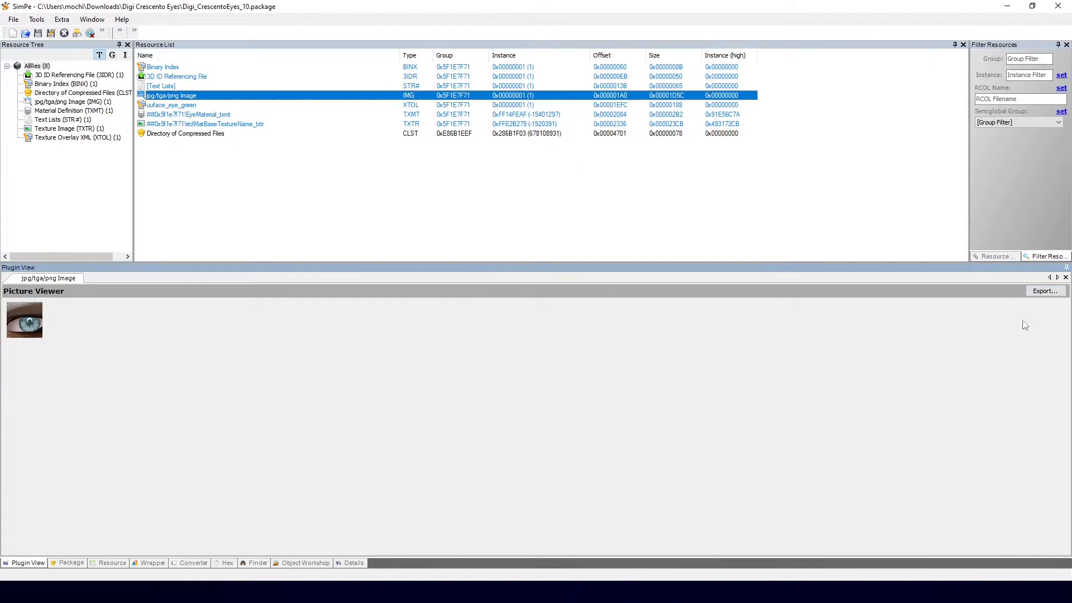
{"action": "left_click", "coordinate": [1039, 292]}
{"action": "type", "text": "ltblue"}
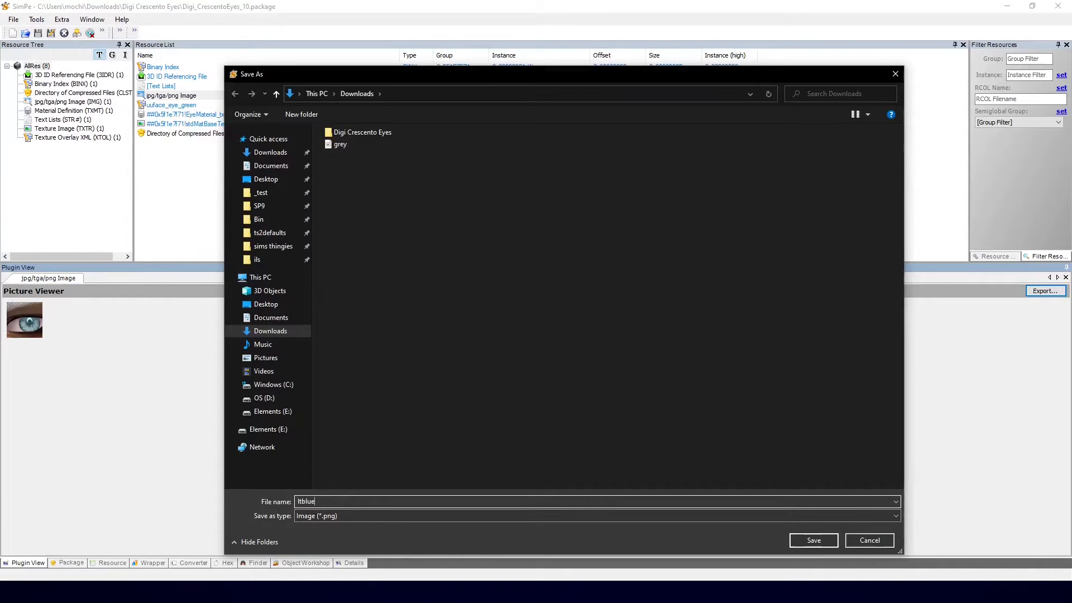
{"action": "key", "text": "Return"}
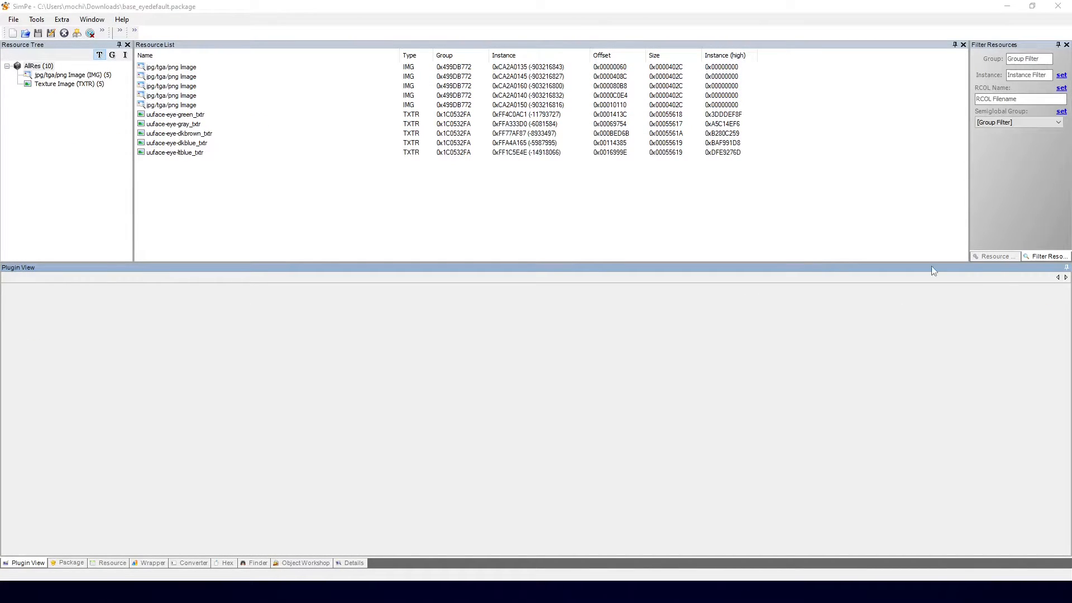
Replace the dark blue thumbnail image in base_eyedefault with the dkblue file from Downloads, using the All Files filter.
{"action": "left_click", "coordinate": [201, 67]}
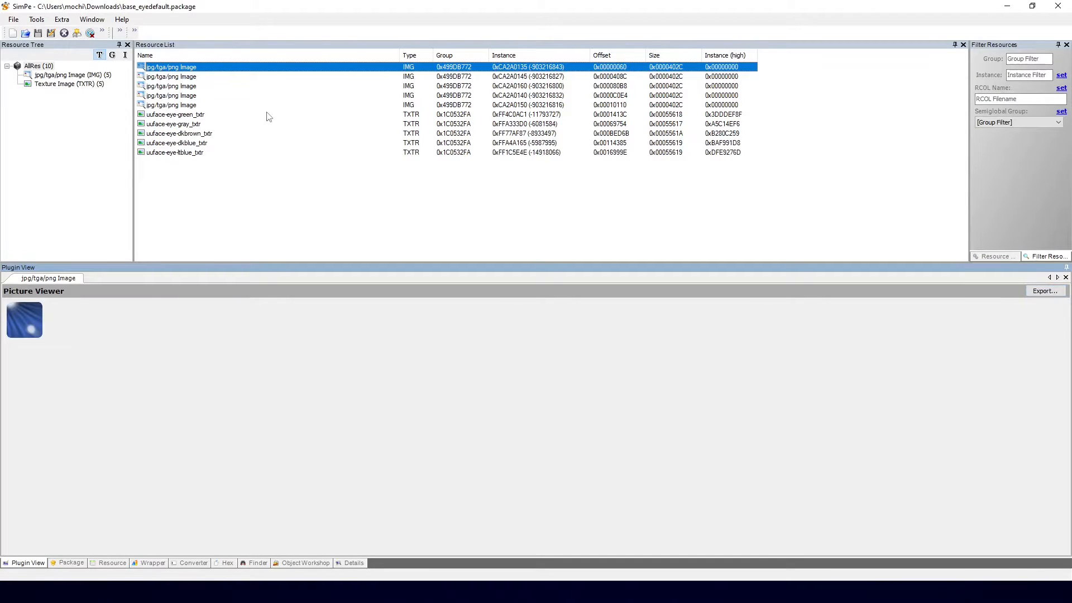
{"action": "right_click", "coordinate": [189, 70]}
{"action": "left_click", "coordinate": [211, 99]}
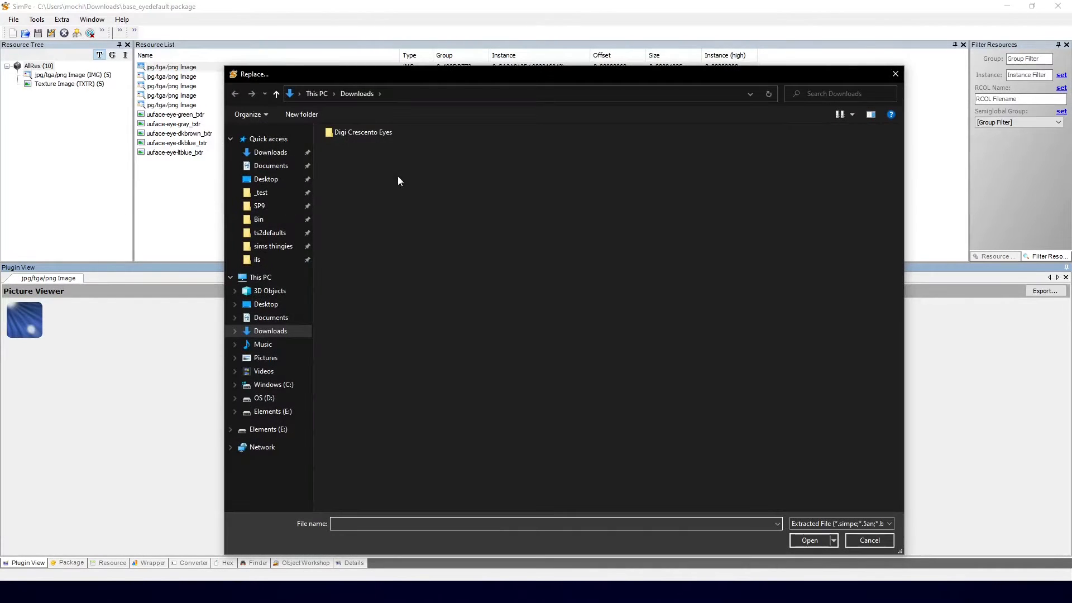
{"action": "left_click", "coordinate": [837, 523]}
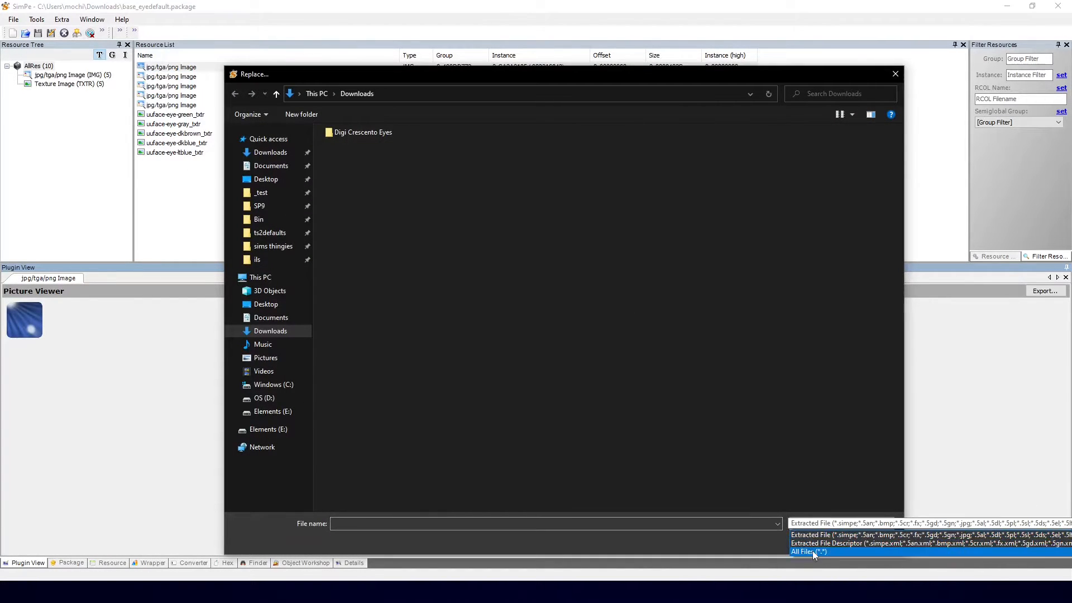
{"action": "left_click", "coordinate": [813, 550]}
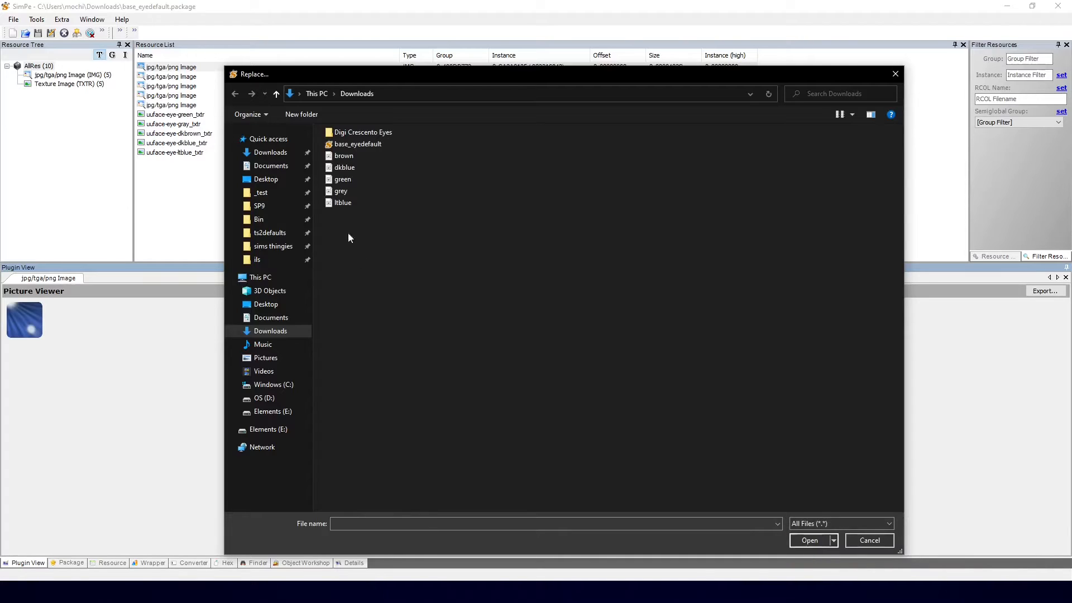
{"action": "left_click", "coordinate": [344, 168]}
{"action": "left_click", "coordinate": [809, 540]}
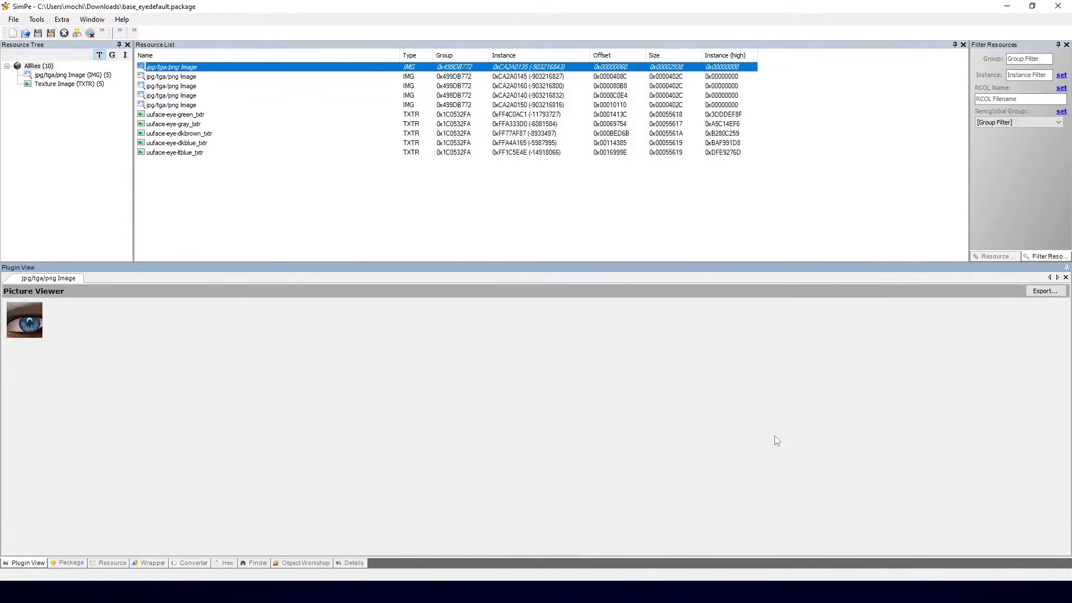
Replace the green thumbnail image in base_eyedefault with the green file from Downloads, using the All Files filter.
{"action": "left_click", "coordinate": [182, 77]}
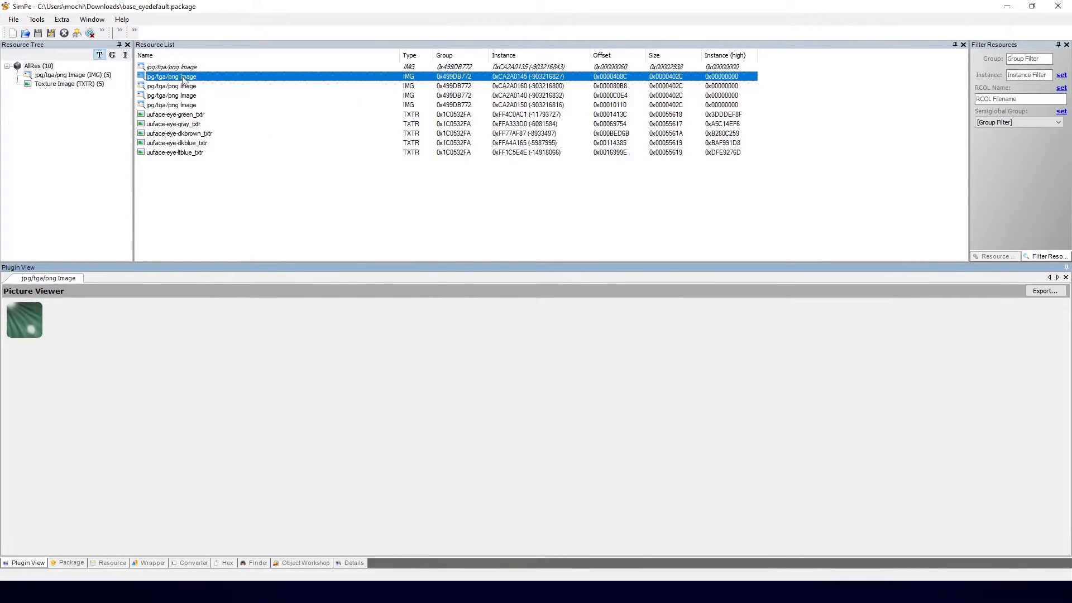
{"action": "right_click", "coordinate": [182, 76]}
{"action": "left_click", "coordinate": [202, 107]}
{"action": "left_click", "coordinate": [802, 525]}
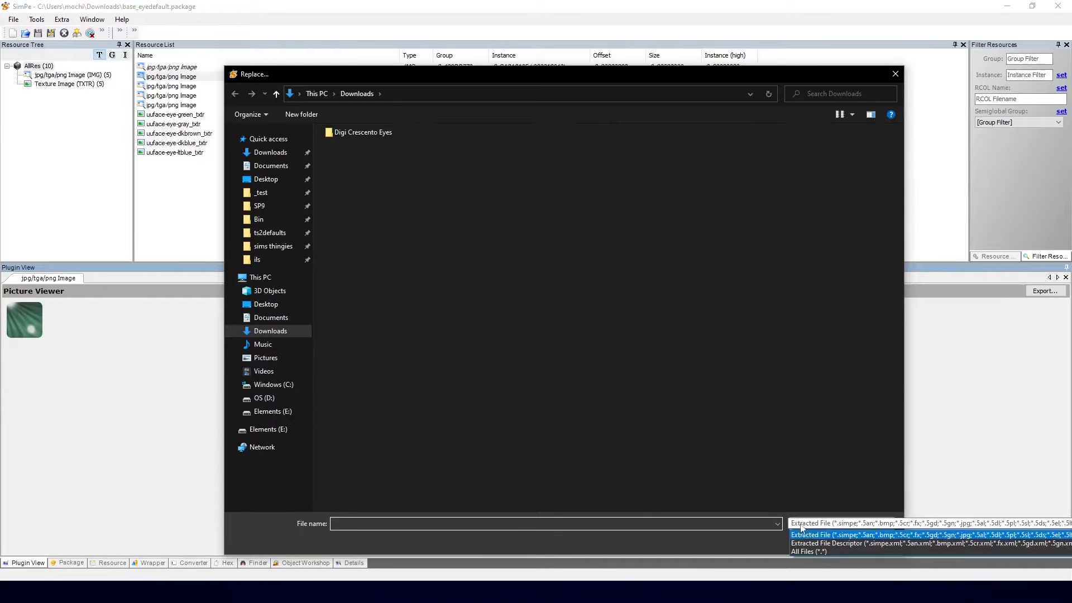
{"action": "left_click", "coordinate": [797, 552]}
{"action": "left_click", "coordinate": [390, 179]}
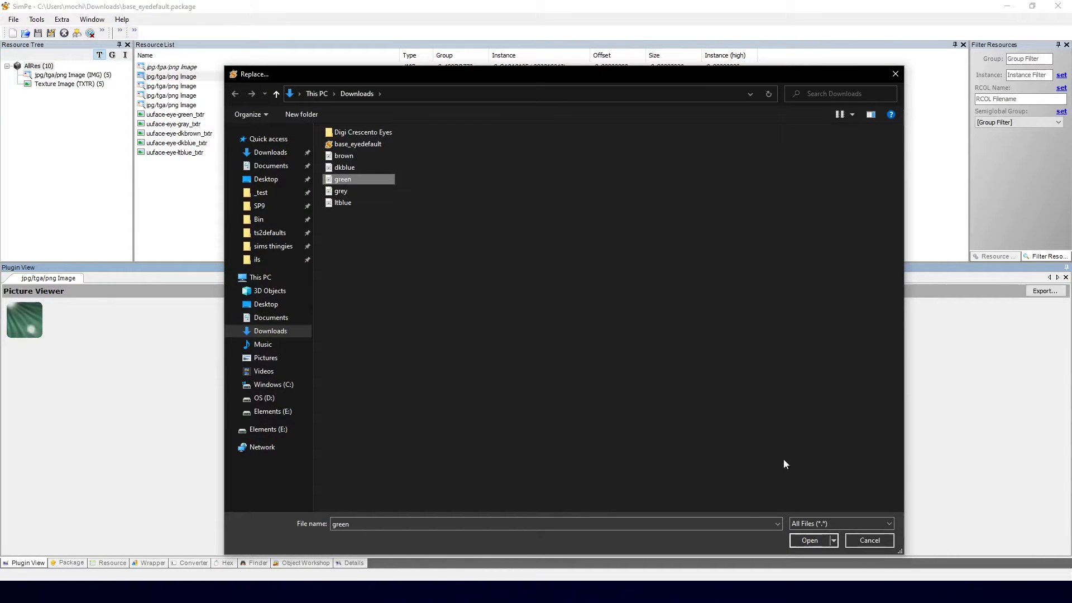
{"action": "left_click", "coordinate": [809, 540]}
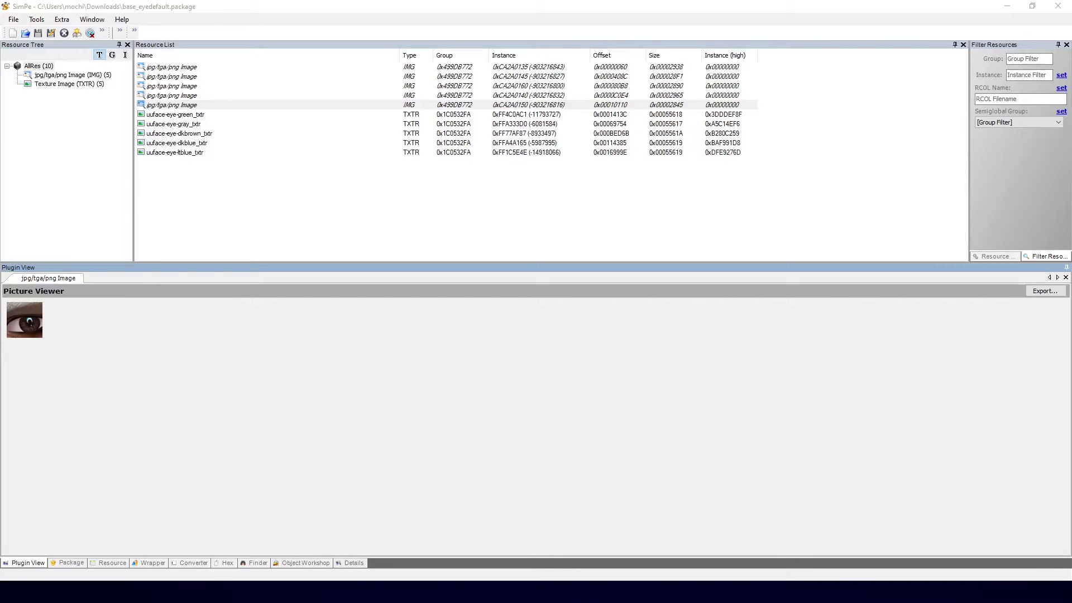
Save the base_eyedefault package and check the dark brown eye texture and its thumbnail image.
{"action": "left_click", "coordinate": [36, 34]}
{"action": "left_click", "coordinate": [37, 34]}
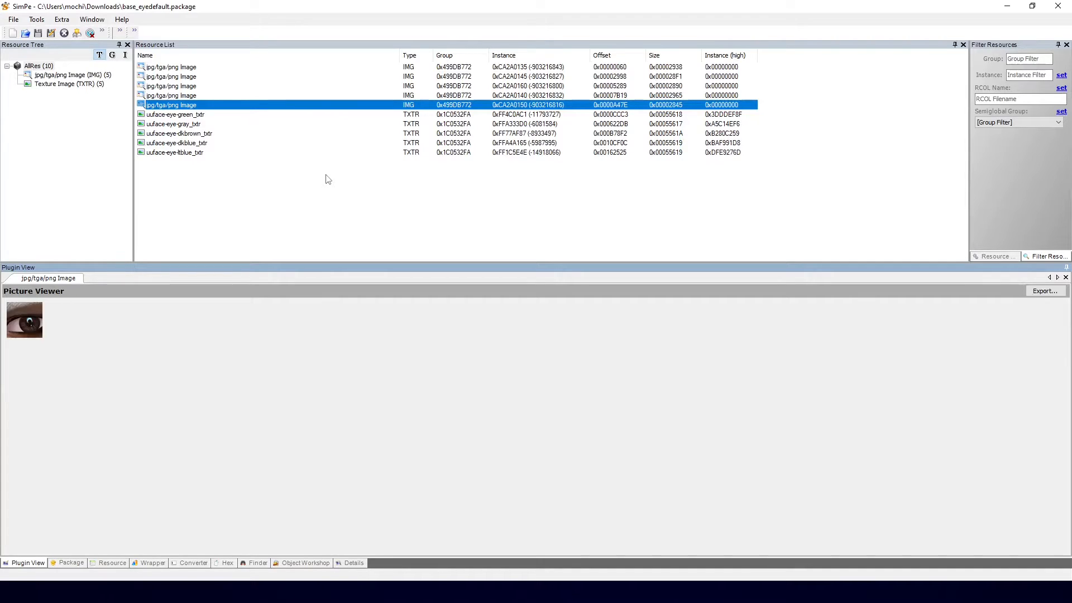
{"action": "left_click", "coordinate": [199, 134]}
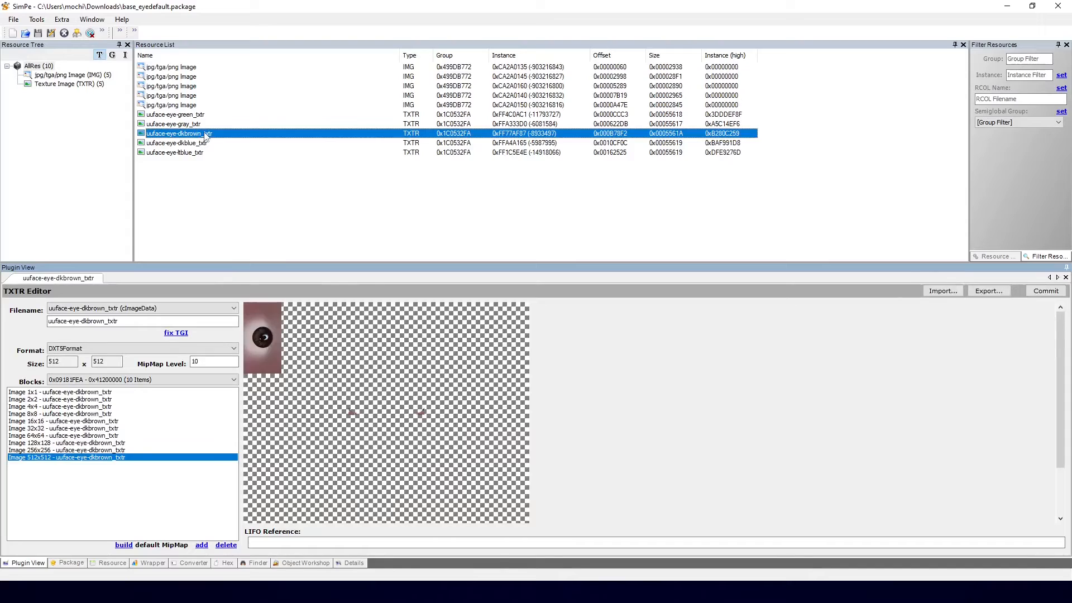
{"action": "left_click", "coordinate": [191, 106]}
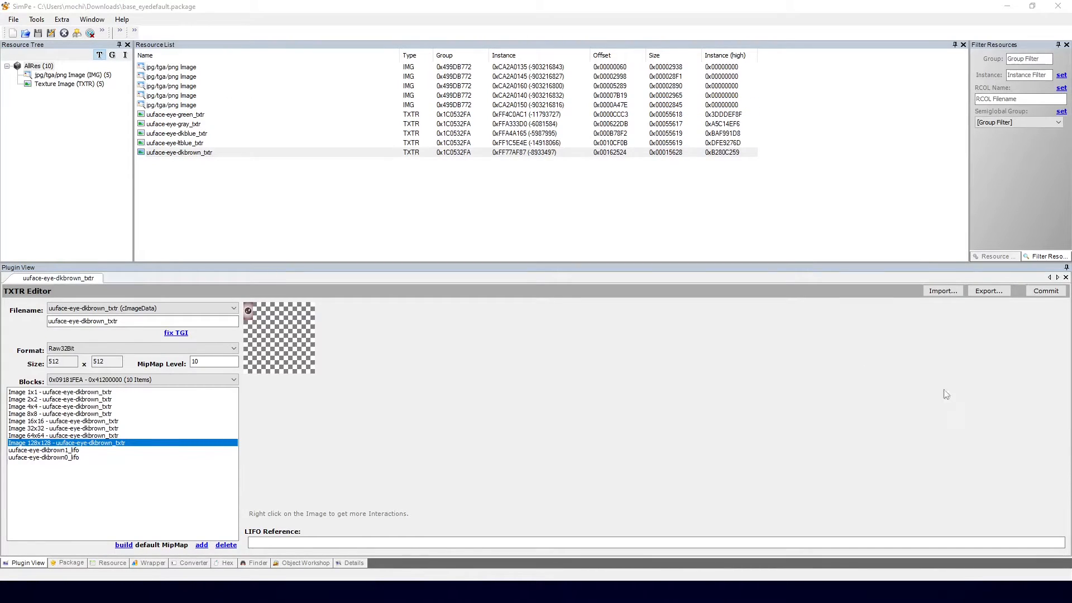
Open Digi_CrescentoEyes_38 from the Digi Crescento Eyes folder and extract its texture resource to Downloads as brown.
{"action": "key", "text": "alt+Tab"}
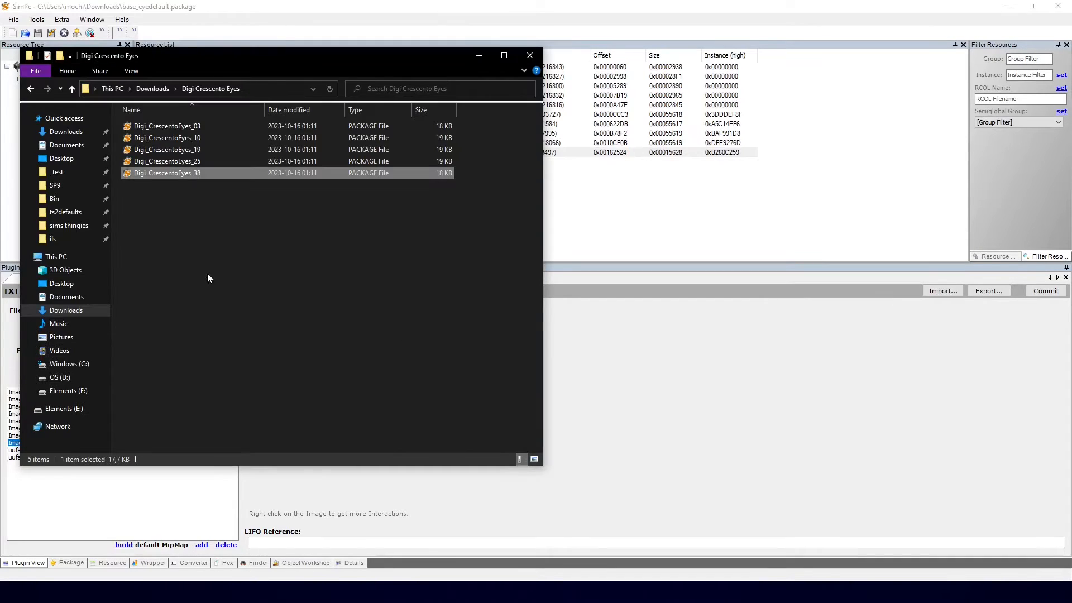
{"action": "left_click_drag", "start_coordinate": [174, 173], "coordinate": [617, 211]}
{"action": "left_click", "coordinate": [425, 5]}
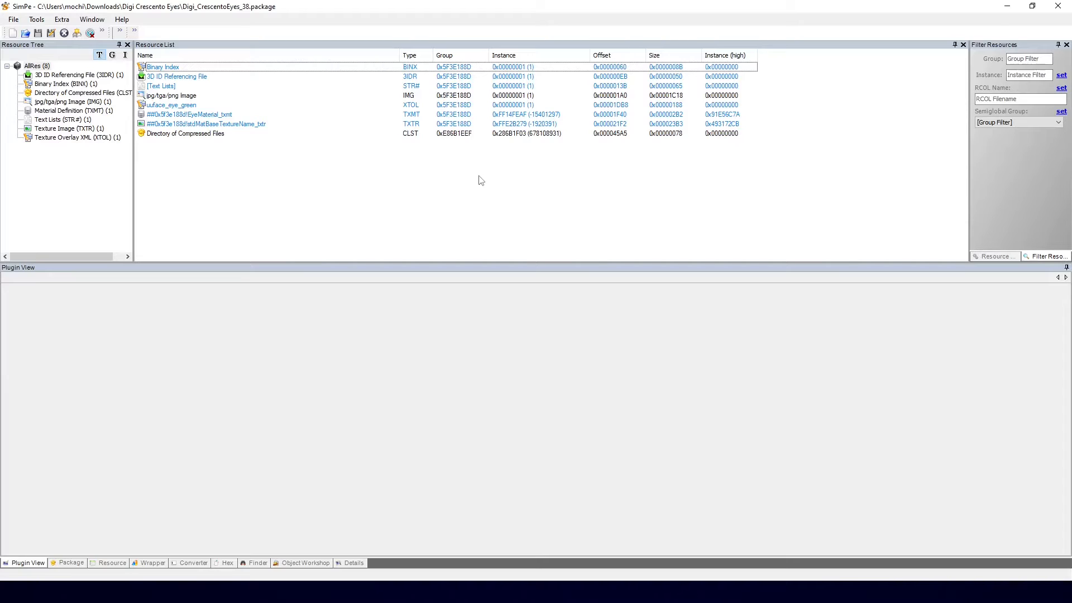
{"action": "left_click", "coordinate": [198, 124]}
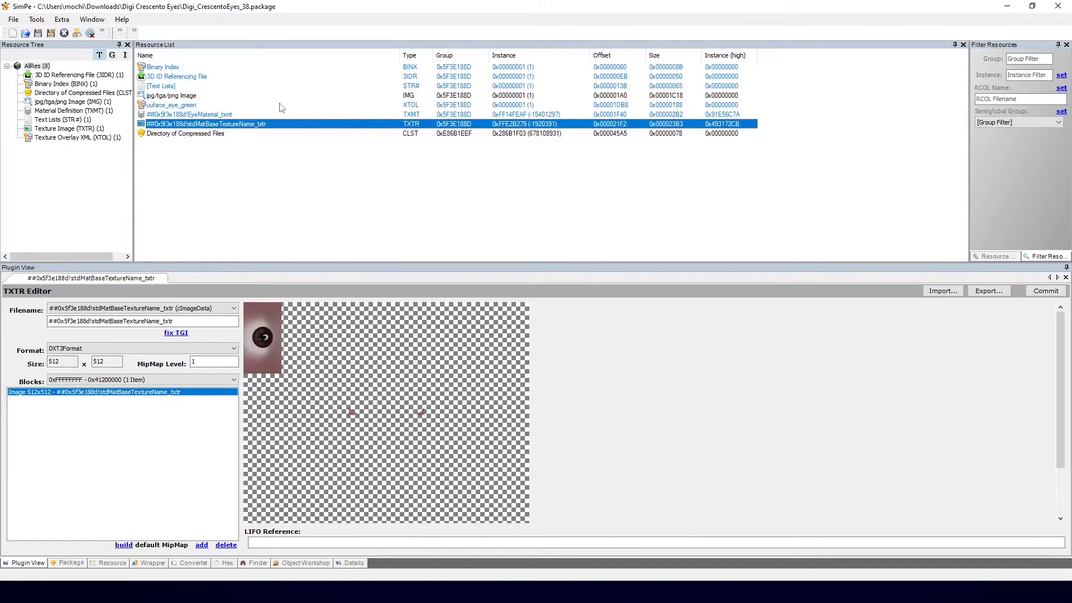
{"action": "right_click", "coordinate": [273, 125]}
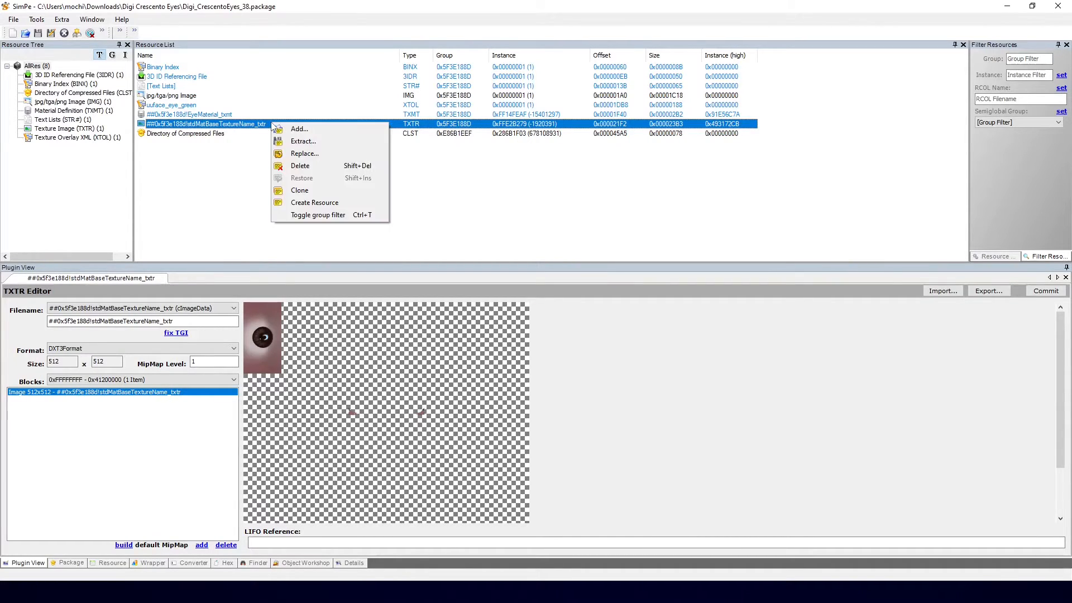
{"action": "left_click", "coordinate": [298, 141]}
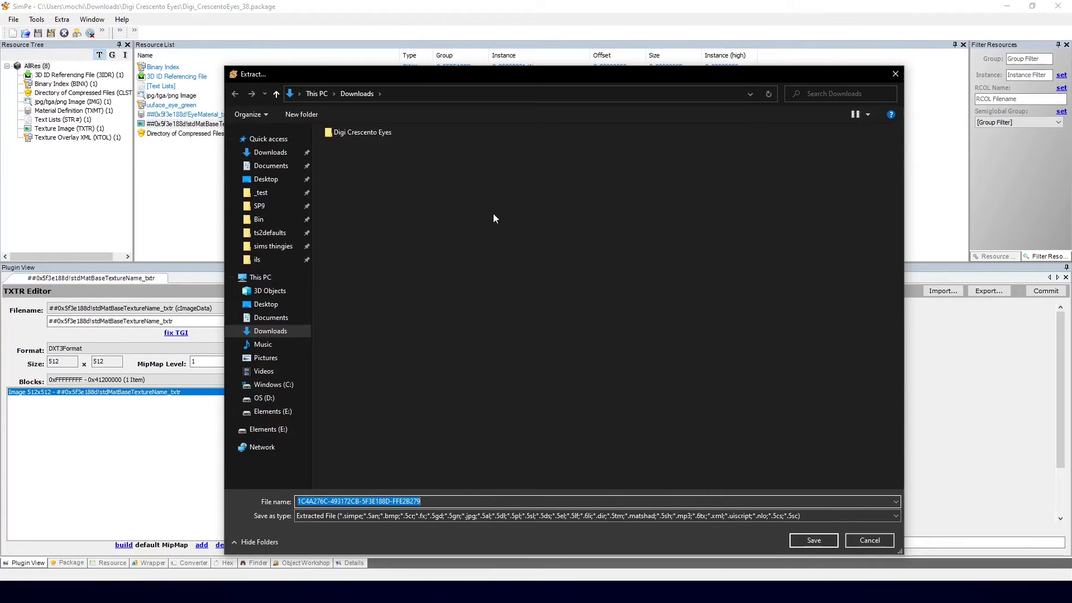
{"action": "type", "text": "texture"}
{"action": "key", "text": "Return"}
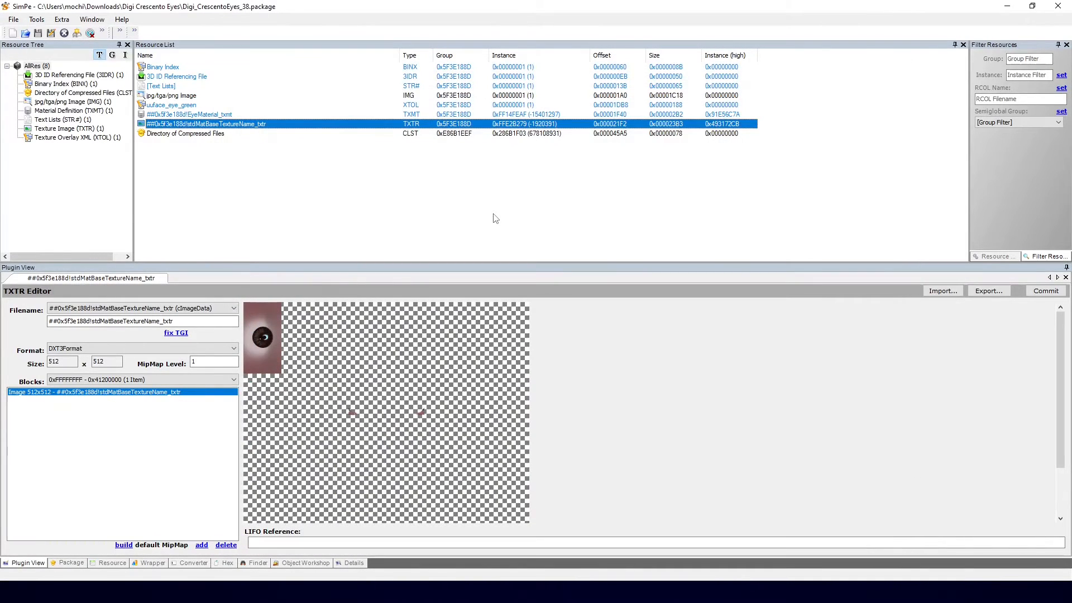
Reopen the base_eyedefault package from Downloads and copy the filename of its dark brown eye texture.
{"action": "key", "text": "alt+Tab"}
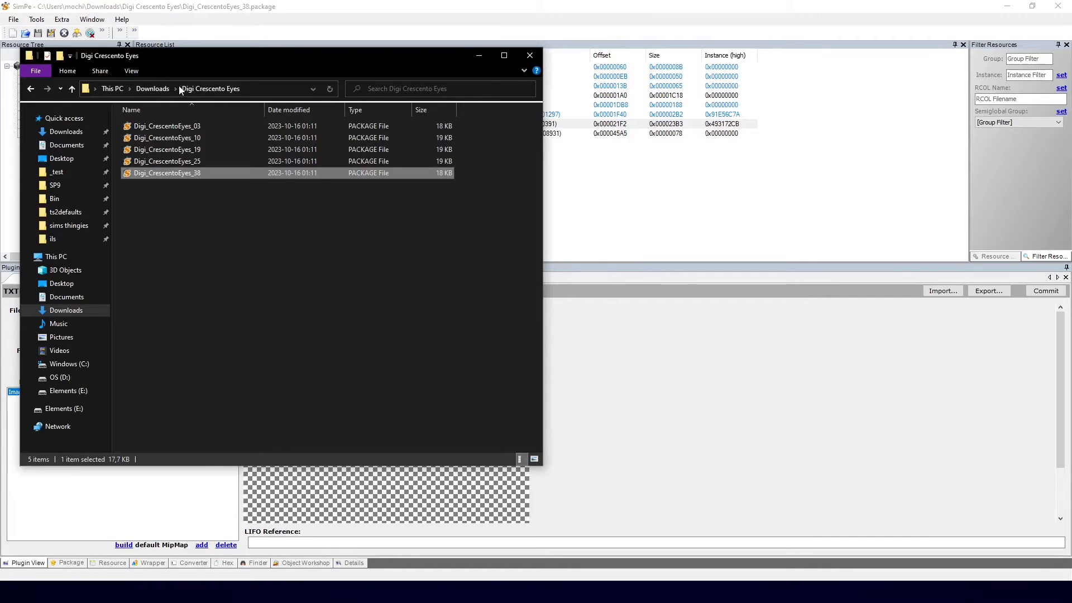
{"action": "left_click", "coordinate": [162, 88]}
{"action": "left_click_drag", "start_coordinate": [207, 152], "coordinate": [675, 226]}
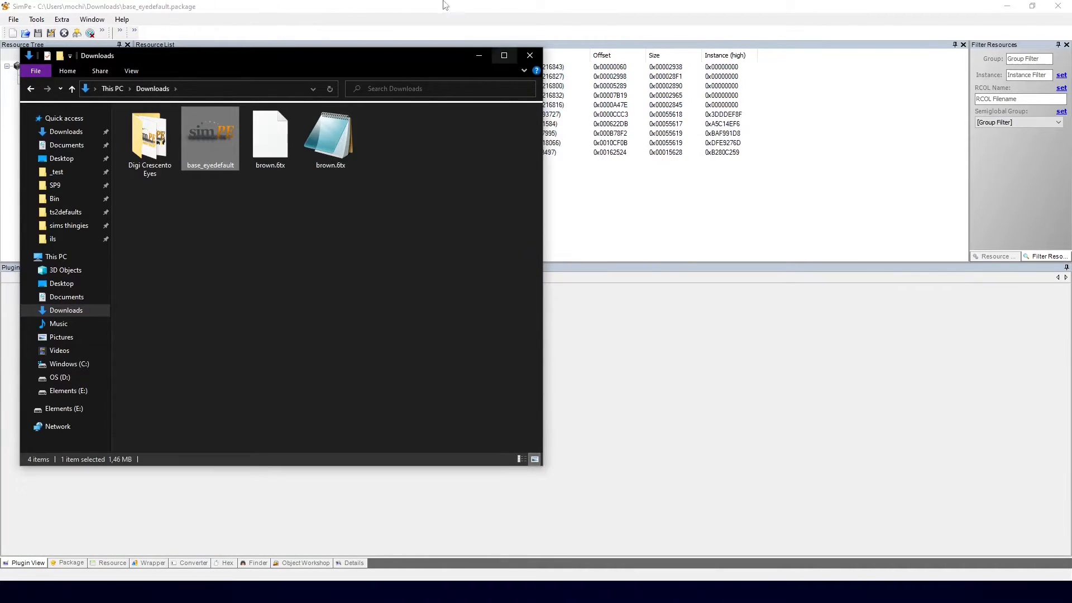
{"action": "left_click", "coordinate": [445, 5]}
{"action": "left_click", "coordinate": [195, 152]}
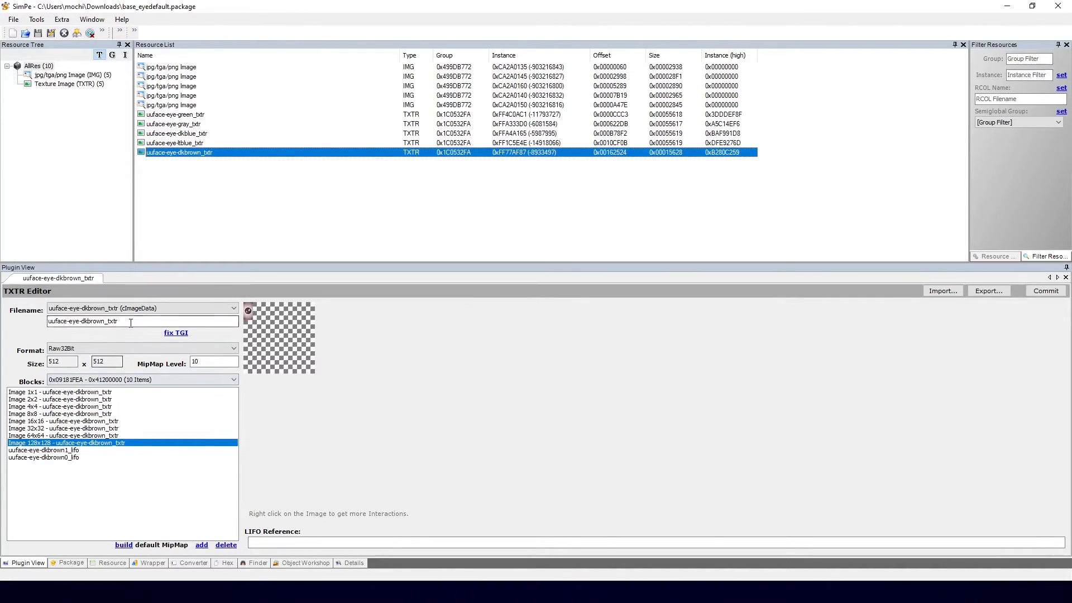
{"action": "left_click_drag", "start_coordinate": [131, 323], "coordinate": [49, 322]}
{"action": "key", "text": "ctrl+c"}
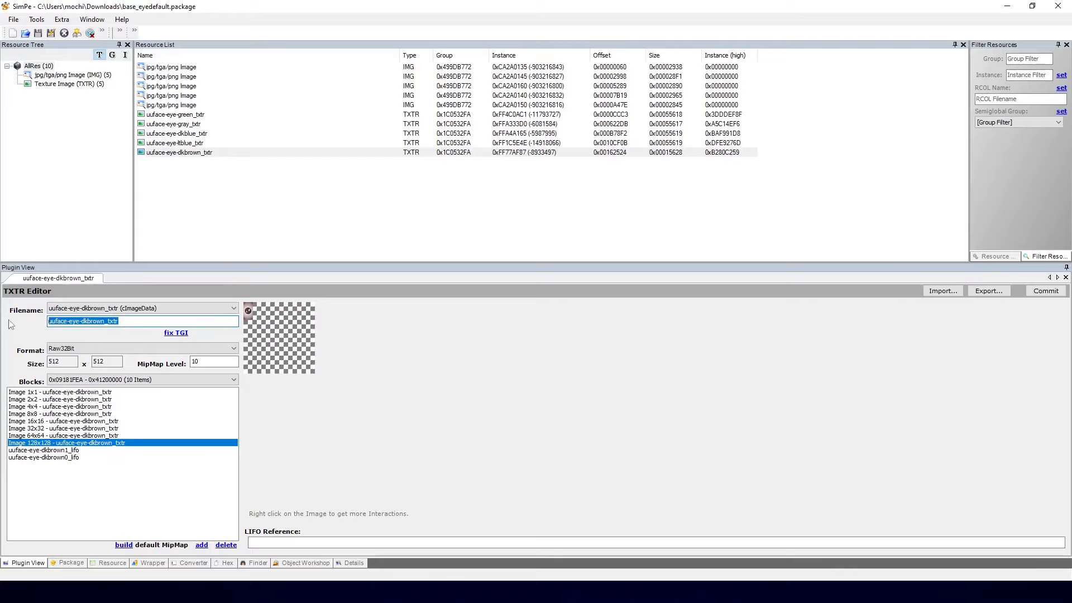
Replace the dark brown eye texture resource in base_eyedefault with the extracted brown.6tx file from Downloads.
{"action": "right_click", "coordinate": [191, 152]}
{"action": "left_click", "coordinate": [220, 178]}
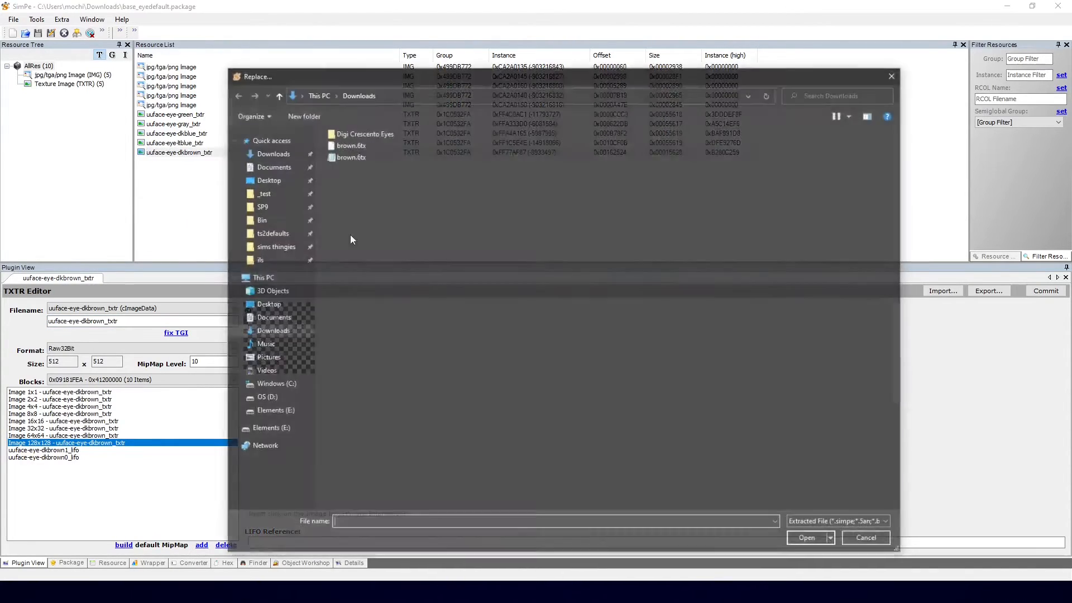
{"action": "double_click", "coordinate": [349, 145]}
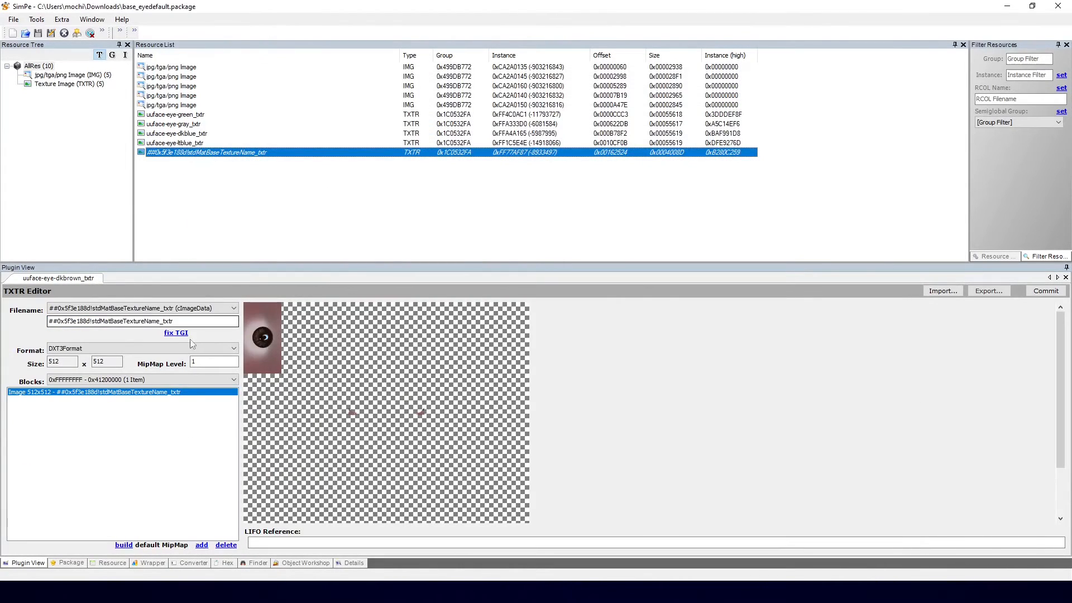
Set the replaced texture's filename to the copied uuface-eye-dkbrown_txtr and commit the change.
{"action": "left_click_drag", "start_coordinate": [185, 324], "coordinate": [38, 325]}
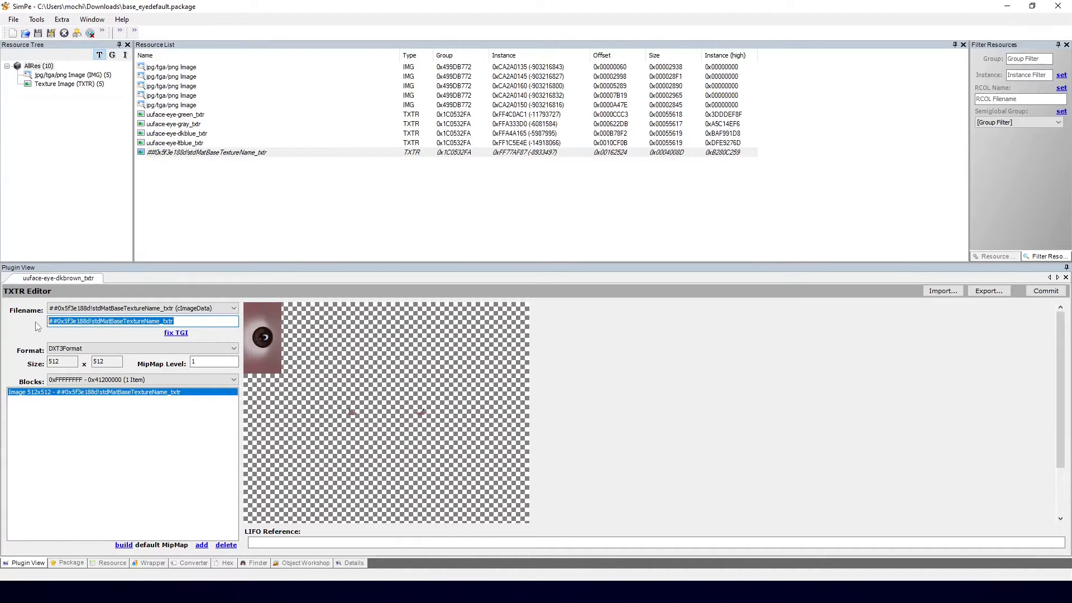
{"action": "key", "text": "ctrl+v"}
{"action": "left_click", "coordinate": [1035, 295]}
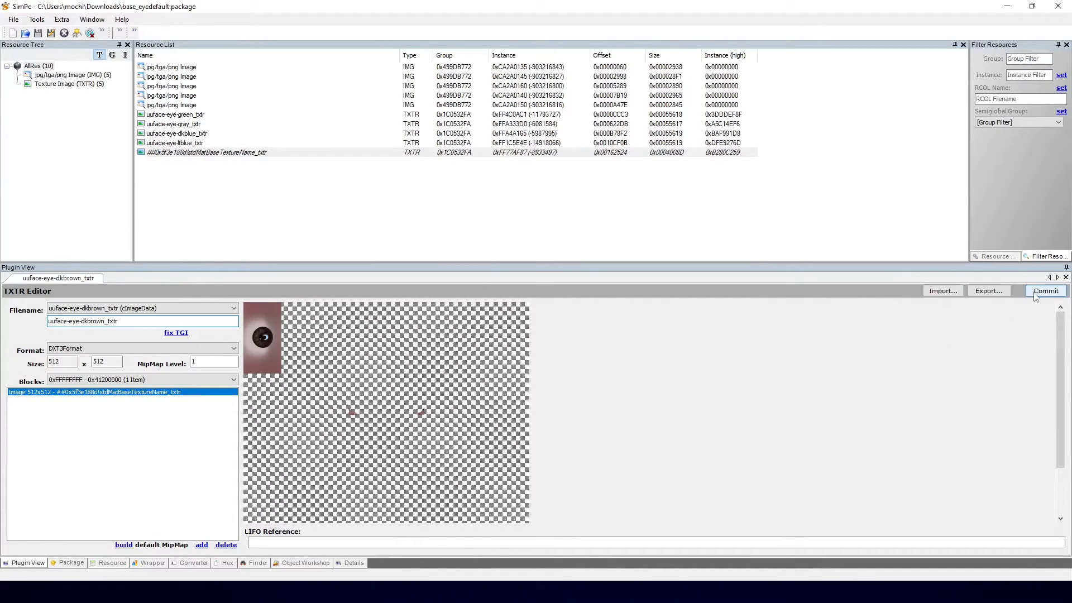
{"action": "left_click", "coordinate": [558, 328]}
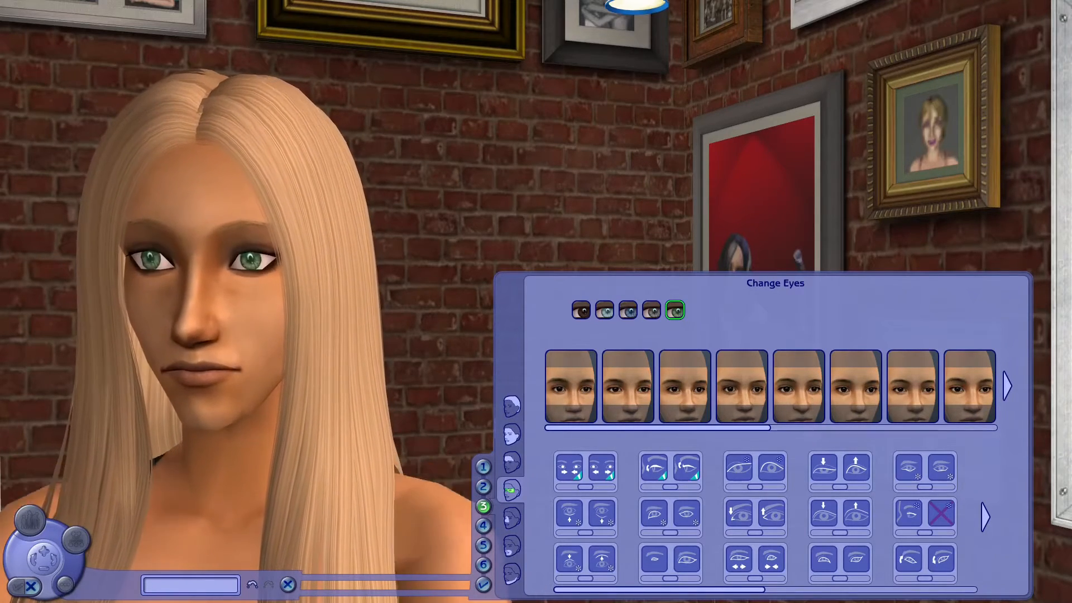
In The Sims 2's Change Eyes screen, preview the other four eye colours on the Sim, then reselect green.
{"action": "left_click", "coordinate": [651, 310]}
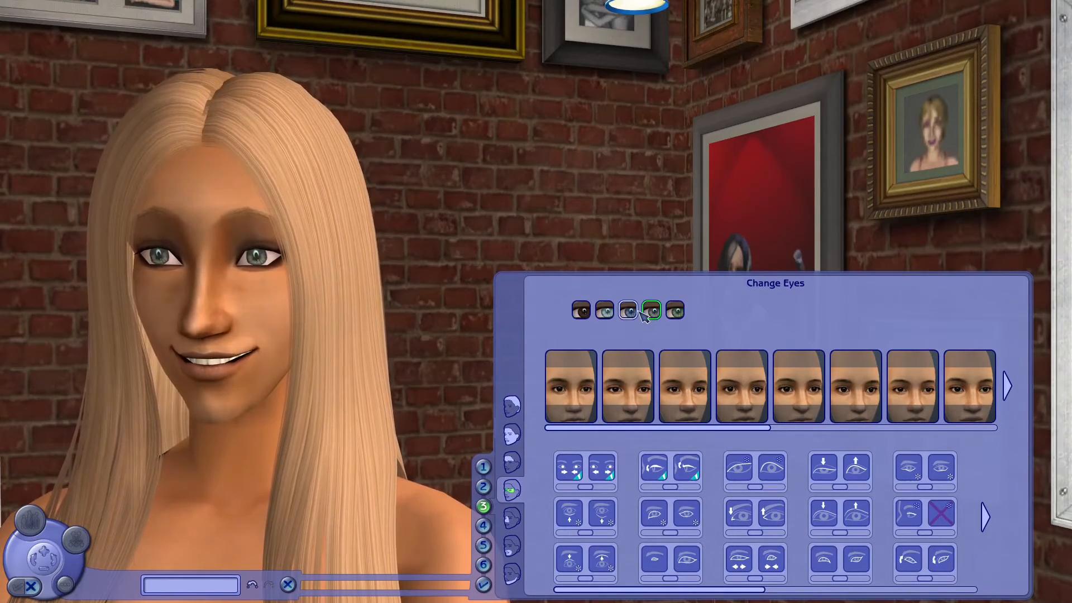
{"action": "left_click", "coordinate": [629, 311]}
{"action": "left_click", "coordinate": [605, 311]}
{"action": "left_click", "coordinate": [582, 310]}
{"action": "left_click", "coordinate": [675, 310]}
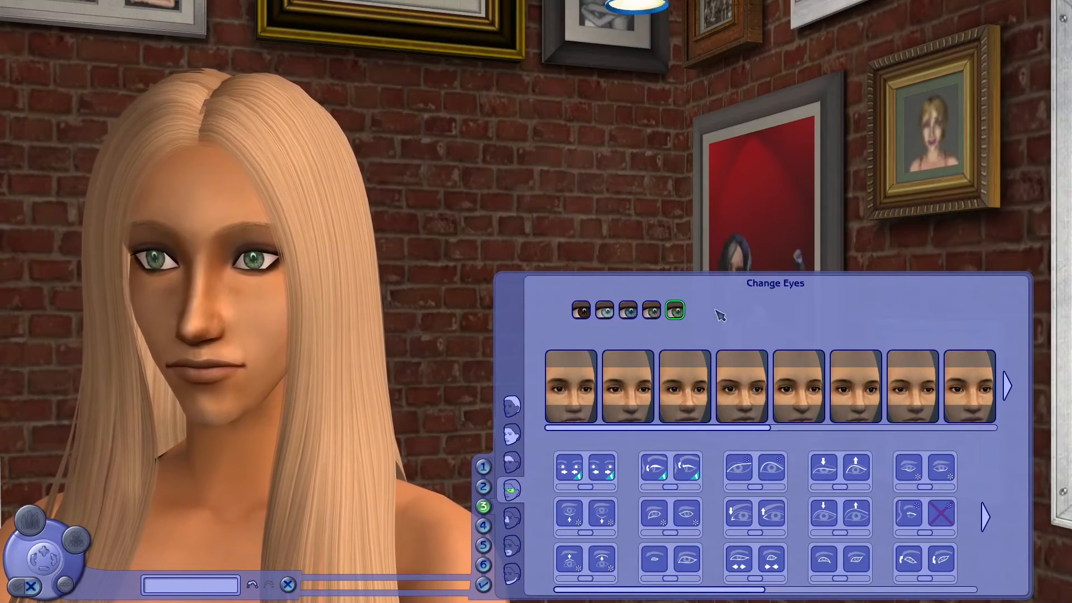